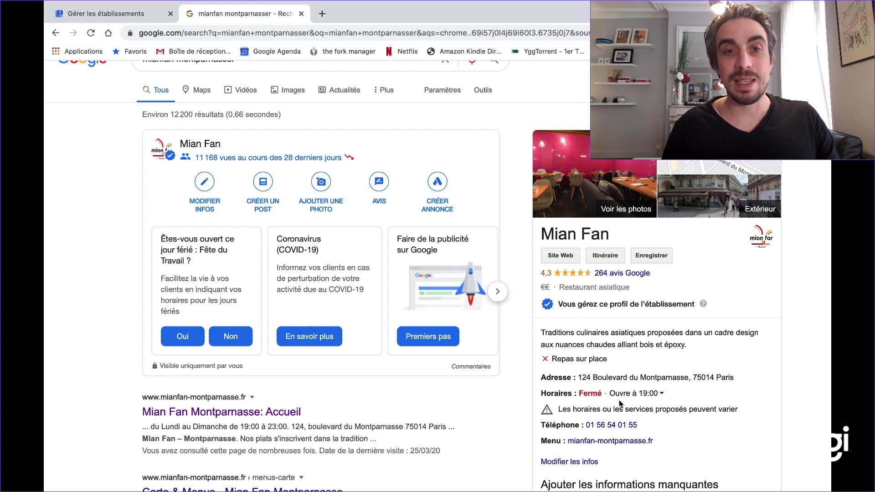
Switch to the Google My Business location manager, change the location group and open the Mian Fan Ji Pai dashboard
{"action": "left_click", "coordinate": [126, 17]}
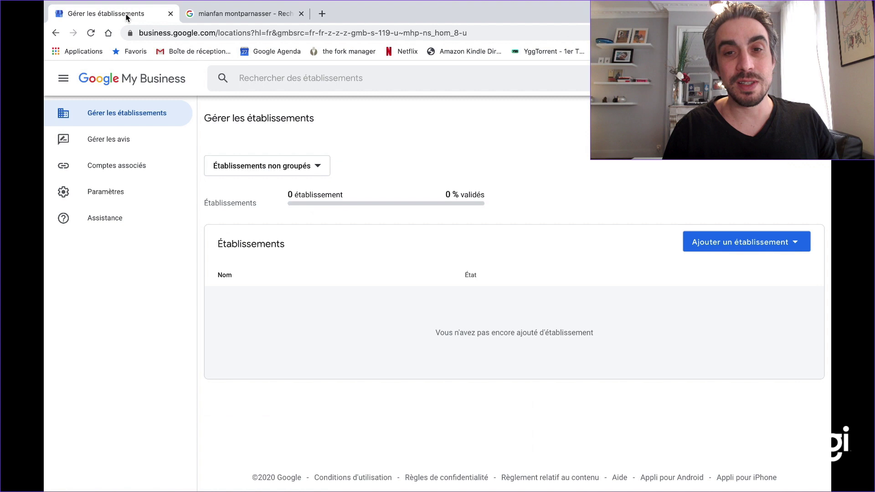
{"action": "left_click", "coordinate": [256, 171]}
{"action": "left_click", "coordinate": [237, 189]}
{"action": "left_click", "coordinate": [266, 382]}
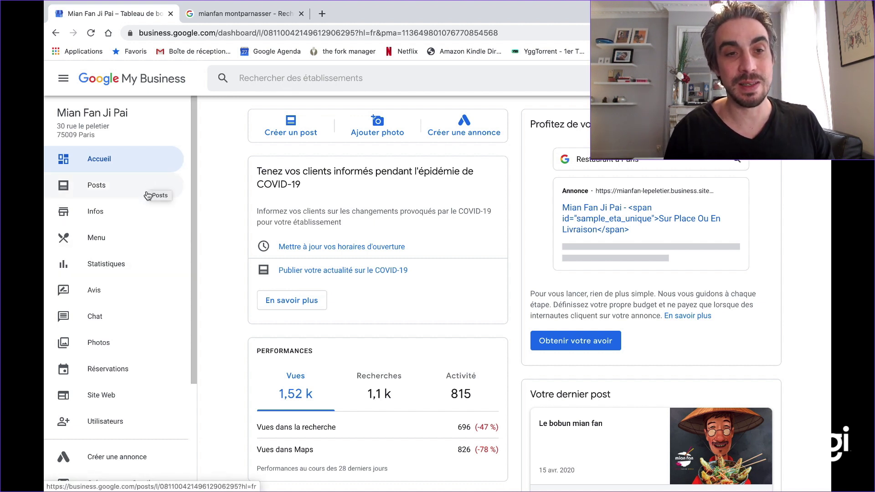
Open the restaurant's menu section and review its dishes from the starters through the desserts
{"action": "left_click", "coordinate": [98, 239]}
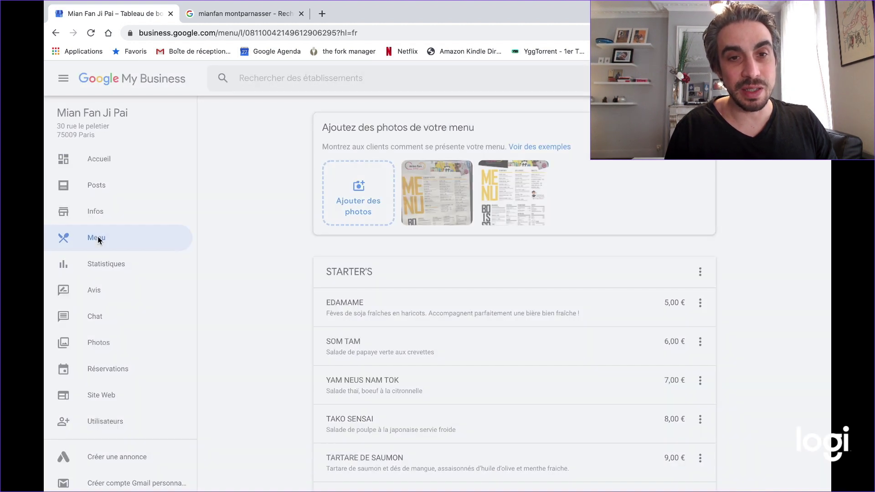
{"action": "scroll", "coordinate": [330, 237], "scroll_direction": "down", "scroll_amount": 4}
{"action": "scroll", "coordinate": [330, 237], "scroll_direction": "down", "scroll_amount": 10}
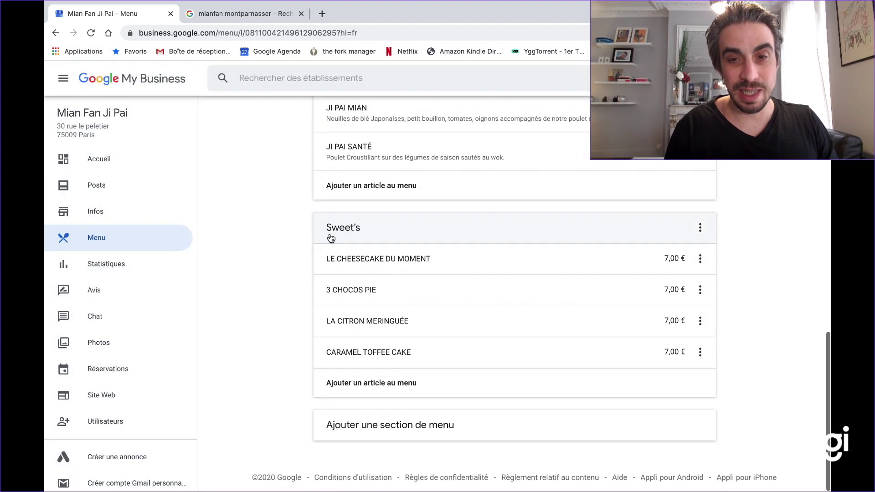
Open the restaurant's posts and look through the published ones
{"action": "left_click", "coordinate": [103, 190]}
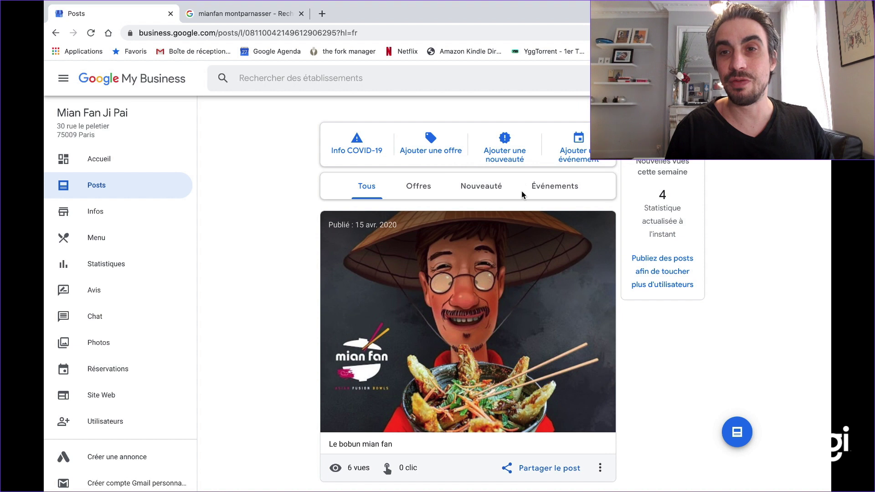
{"action": "scroll", "coordinate": [515, 210], "scroll_direction": "down", "scroll_amount": 10}
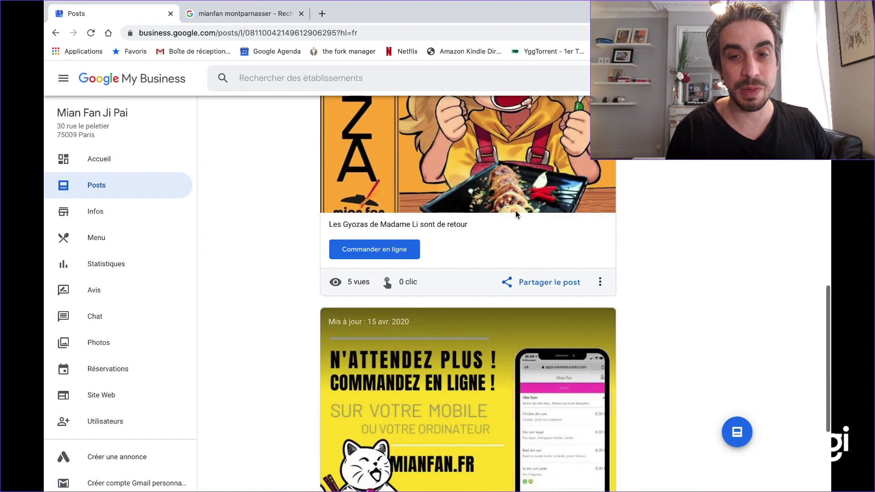
{"action": "scroll", "coordinate": [516, 210], "scroll_direction": "up", "scroll_amount": 3}
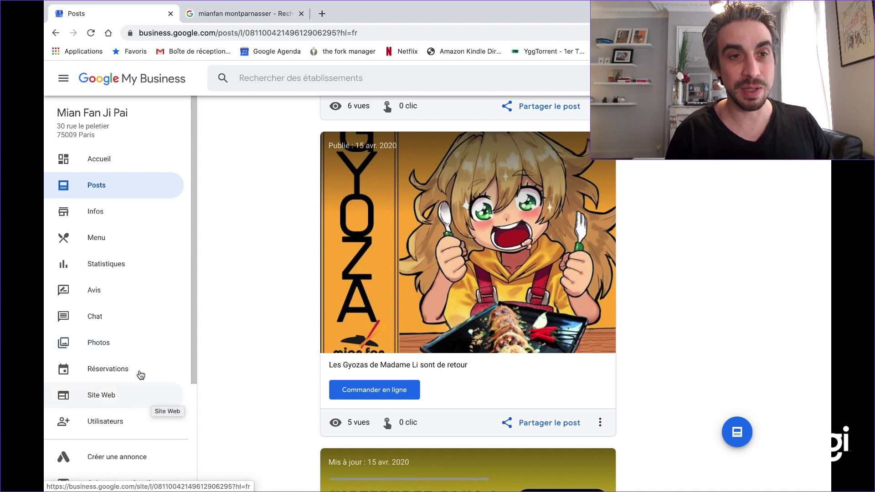
Return to the restaurant's dashboard home and review its cards as far as the profile completion suggestions
{"action": "left_click", "coordinate": [98, 159]}
{"action": "scroll", "coordinate": [464, 275], "scroll_direction": "down", "scroll_amount": 13}
{"action": "scroll", "coordinate": [464, 274], "scroll_direction": "down", "scroll_amount": 2}
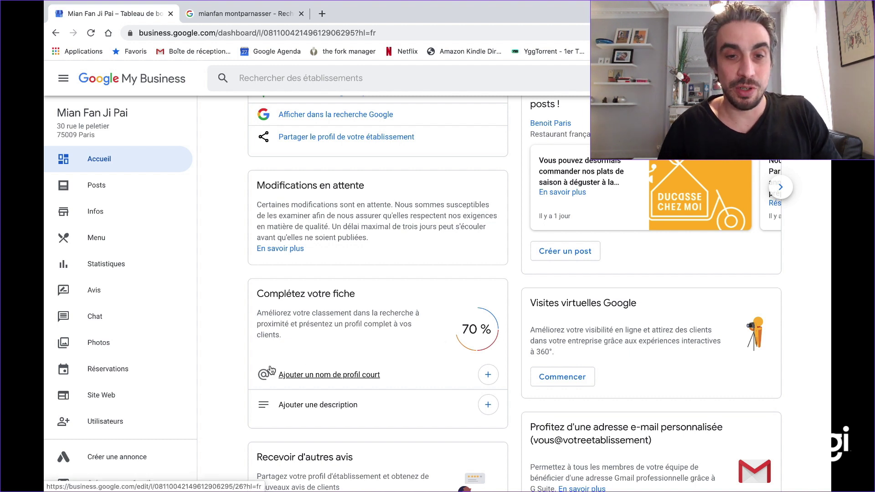
Open the website section, view the live site, and examine its header, cover photo and updates
{"action": "left_click", "coordinate": [105, 399]}
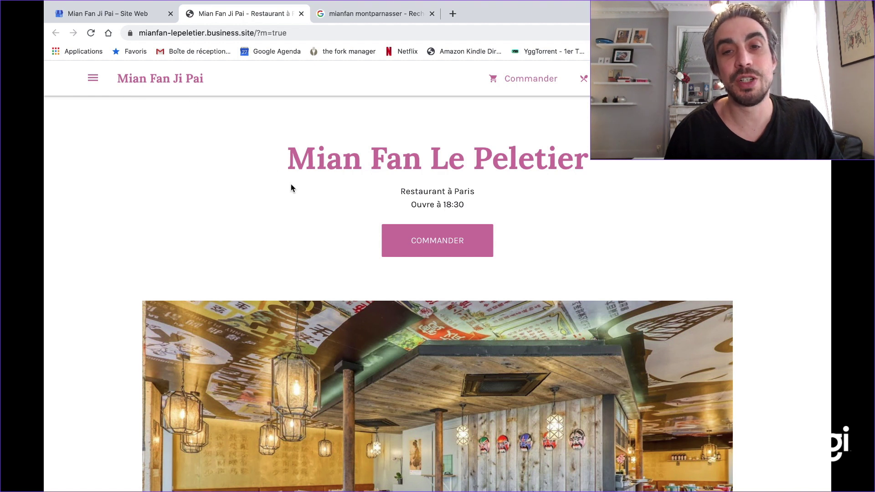
{"action": "scroll", "coordinate": [414, 191], "scroll_direction": "down", "scroll_amount": 3}
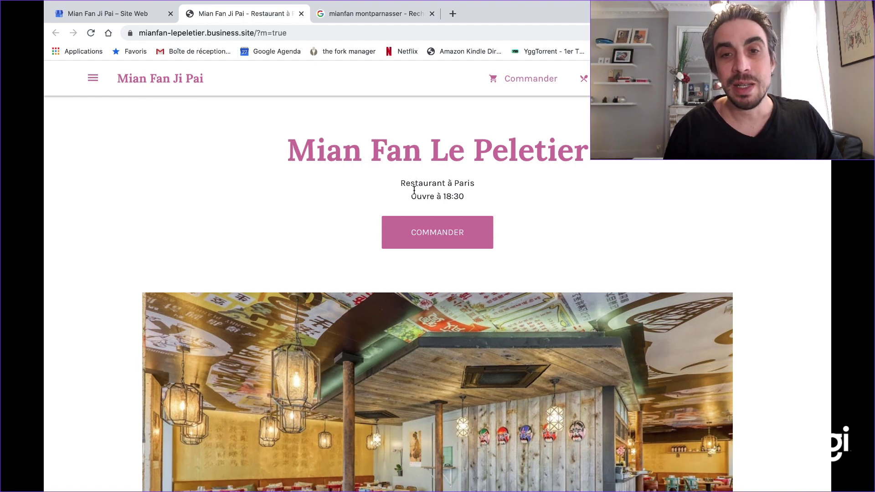
{"action": "scroll", "coordinate": [415, 194], "scroll_direction": "down", "scroll_amount": 3}
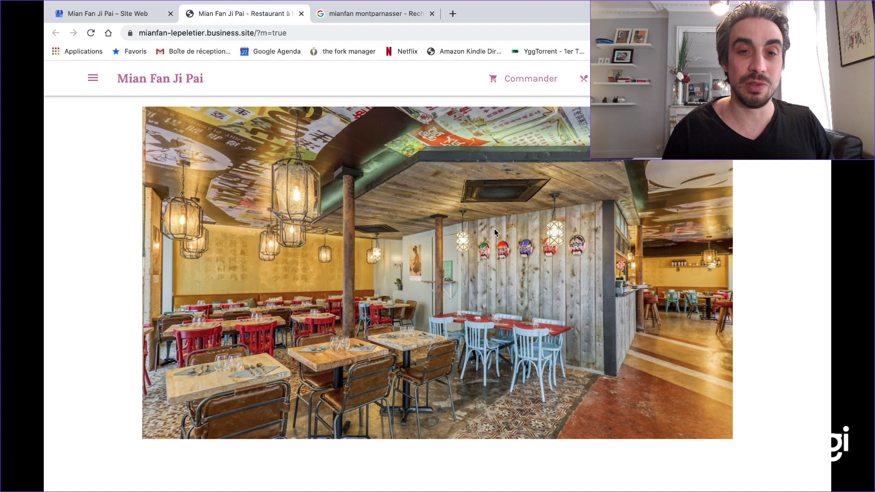
{"action": "scroll", "coordinate": [494, 228], "scroll_direction": "up", "scroll_amount": 2}
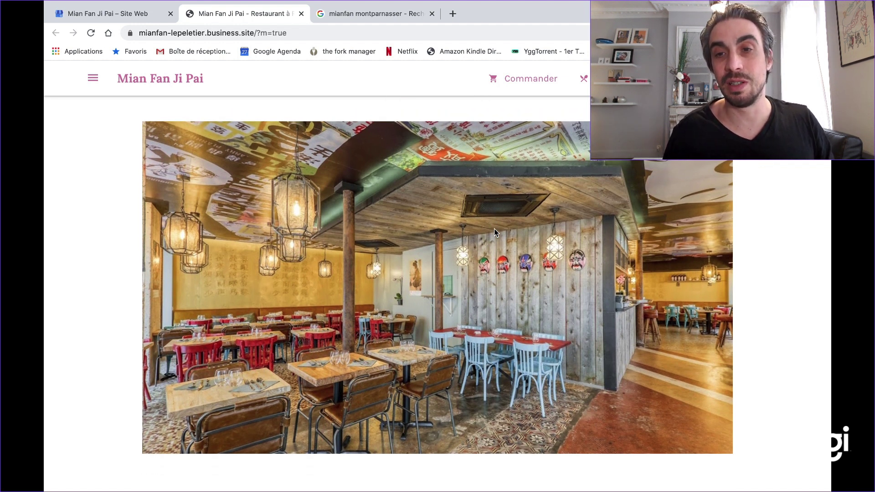
{"action": "scroll", "coordinate": [494, 229], "scroll_direction": "down", "scroll_amount": 7}
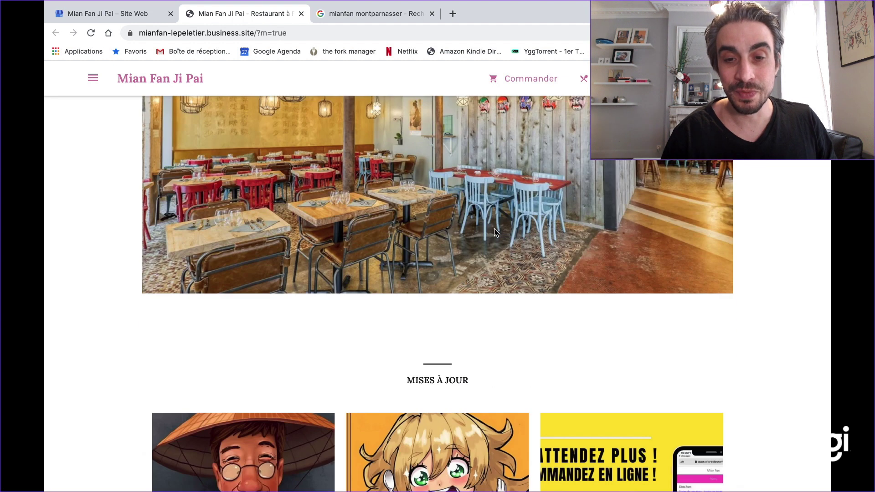
{"action": "scroll", "coordinate": [496, 233], "scroll_direction": "down", "scroll_amount": 1}
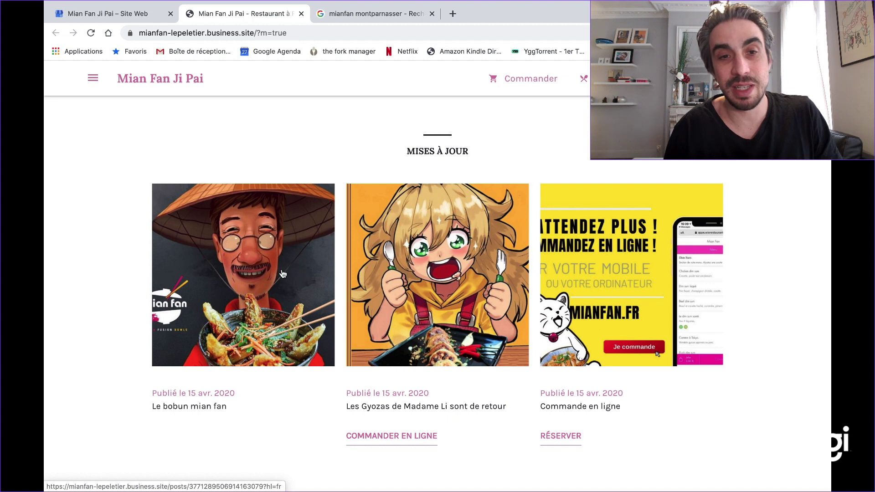
Open the "Le bobun mian fan" update on the live site, then return to the updates on its main page
{"action": "left_click", "coordinate": [257, 288]}
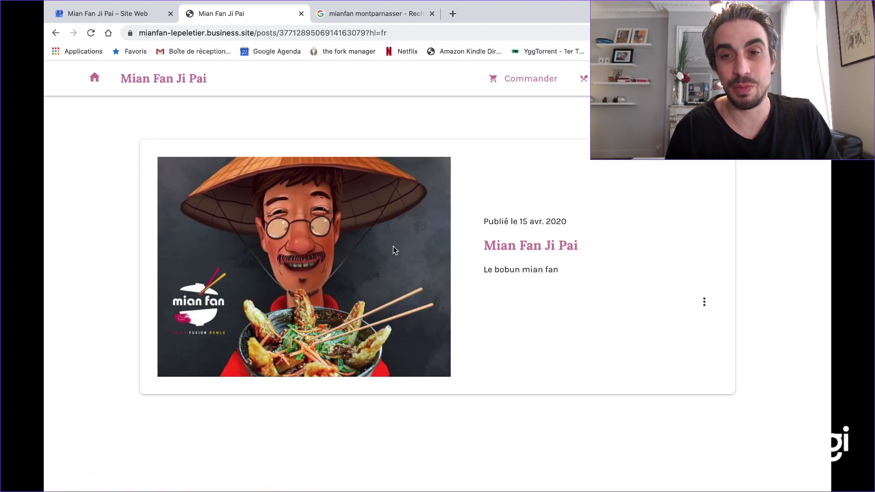
{"action": "left_click", "coordinate": [55, 32]}
{"action": "scroll", "coordinate": [280, 207], "scroll_direction": "down", "scroll_amount": 8}
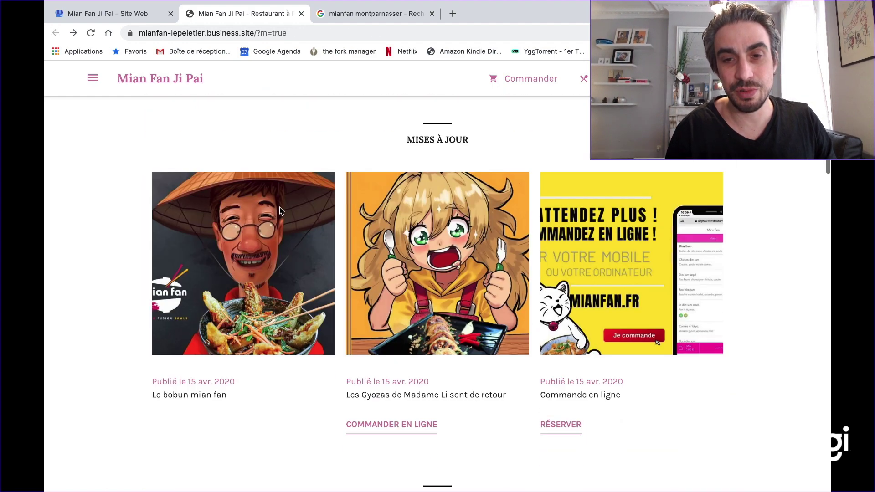
{"action": "scroll", "coordinate": [320, 278], "scroll_direction": "up", "scroll_amount": 1}
Examine the menu and customer testimonials published on the live site
{"action": "scroll", "coordinate": [320, 283], "scroll_direction": "down", "scroll_amount": 12}
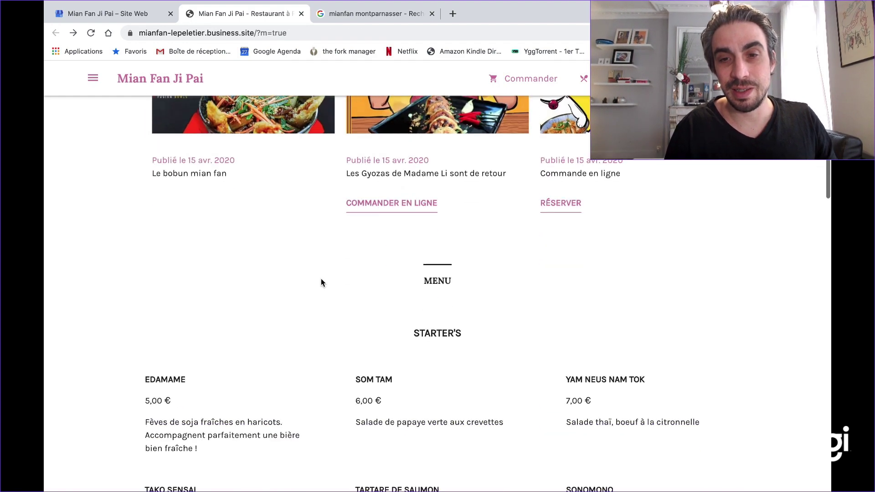
{"action": "scroll", "coordinate": [321, 283], "scroll_direction": "down", "scroll_amount": 10}
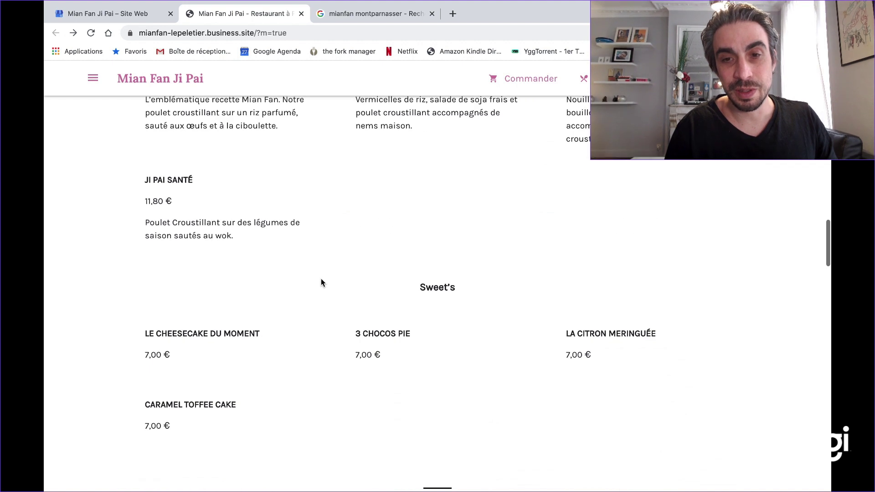
{"action": "scroll", "coordinate": [280, 370], "scroll_direction": "down", "scroll_amount": 2}
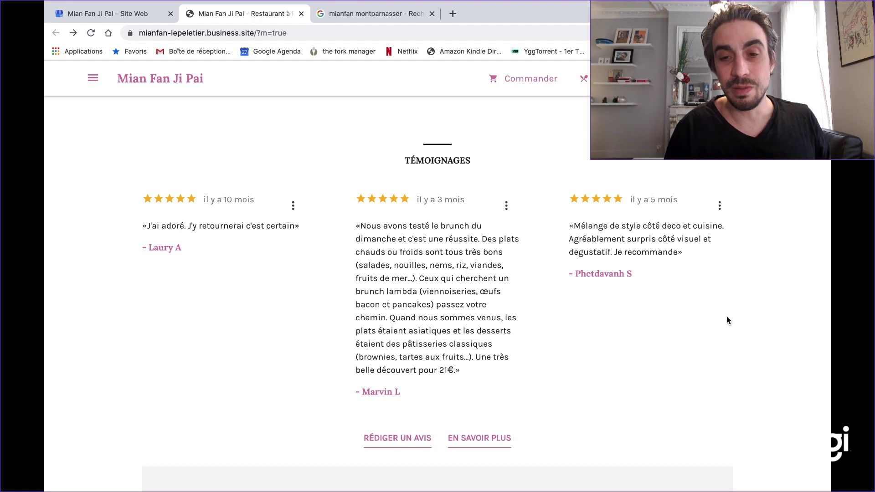
{"action": "scroll", "coordinate": [726, 319], "scroll_direction": "down", "scroll_amount": 3}
{"action": "scroll", "coordinate": [726, 320], "scroll_direction": "down", "scroll_amount": 2}
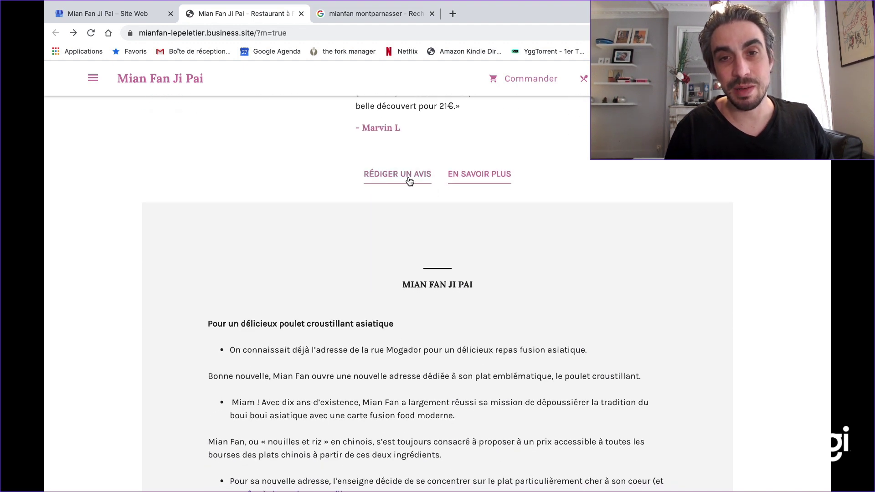
Review the live site's description, photo gallery, contact details and opening hours, then return to its header
{"action": "scroll", "coordinate": [482, 257], "scroll_direction": "down", "scroll_amount": 2}
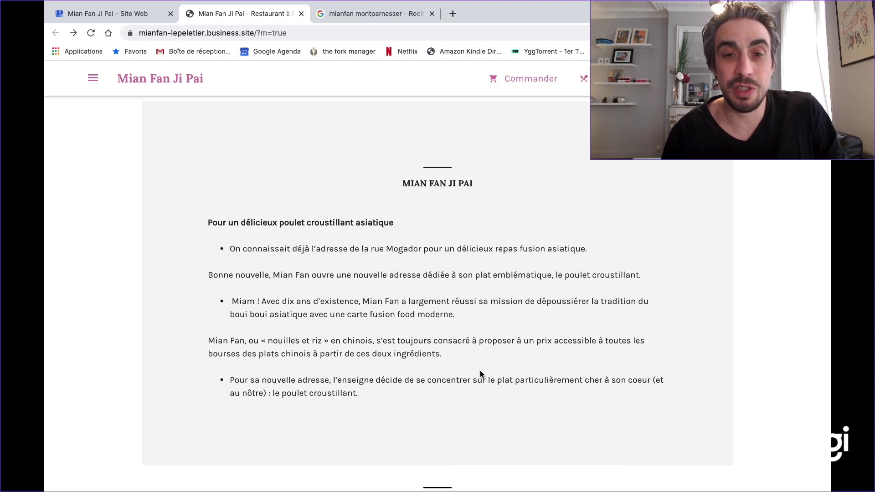
{"action": "scroll", "coordinate": [480, 372], "scroll_direction": "down", "scroll_amount": 10}
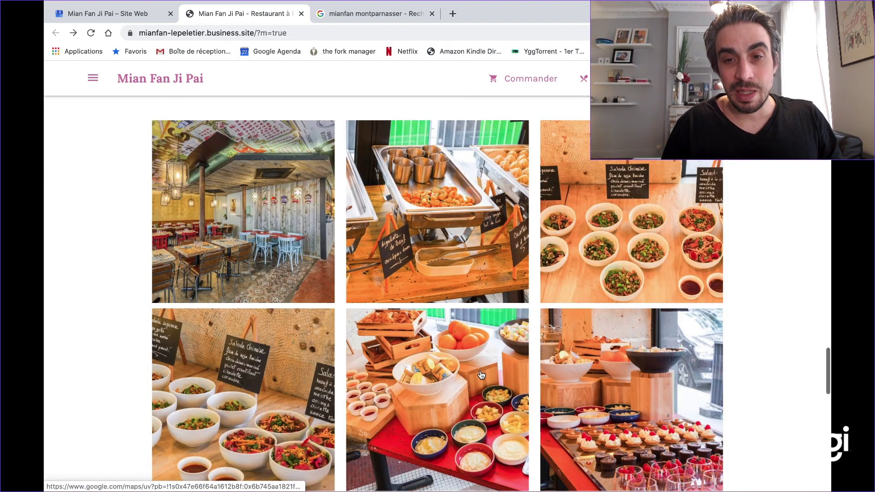
{"action": "scroll", "coordinate": [481, 375], "scroll_direction": "down", "scroll_amount": 15}
{"action": "scroll", "coordinate": [481, 375], "scroll_direction": "down", "scroll_amount": 4}
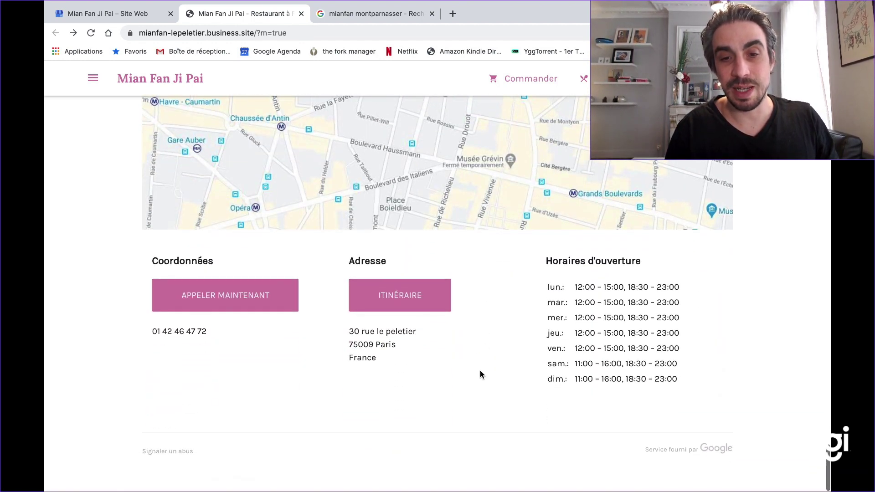
{"action": "scroll", "coordinate": [480, 374], "scroll_direction": "up", "scroll_amount": 20}
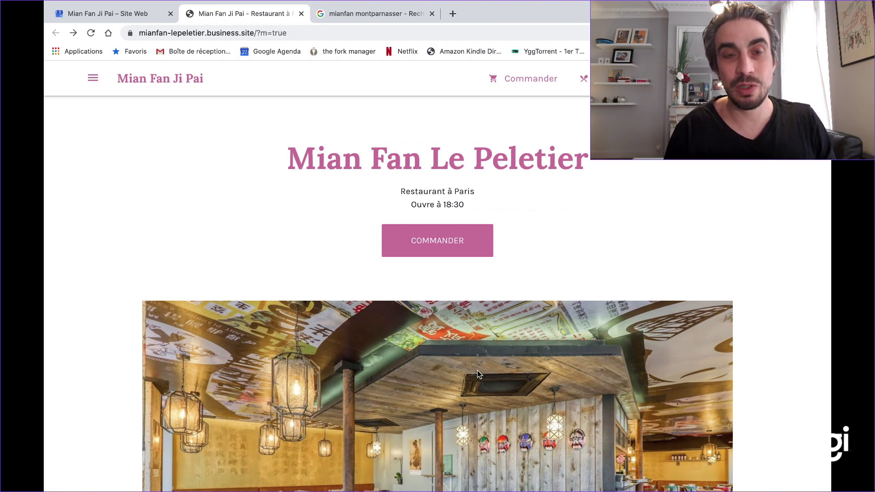
Check the live site's navigation links, view the online ordering page it links to, and return to the site
{"action": "left_click", "coordinate": [92, 79]}
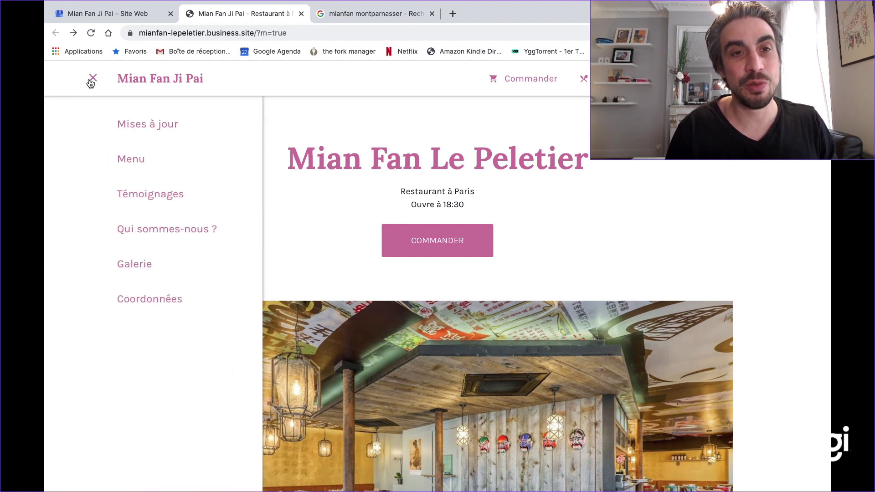
{"action": "left_click", "coordinate": [91, 80]}
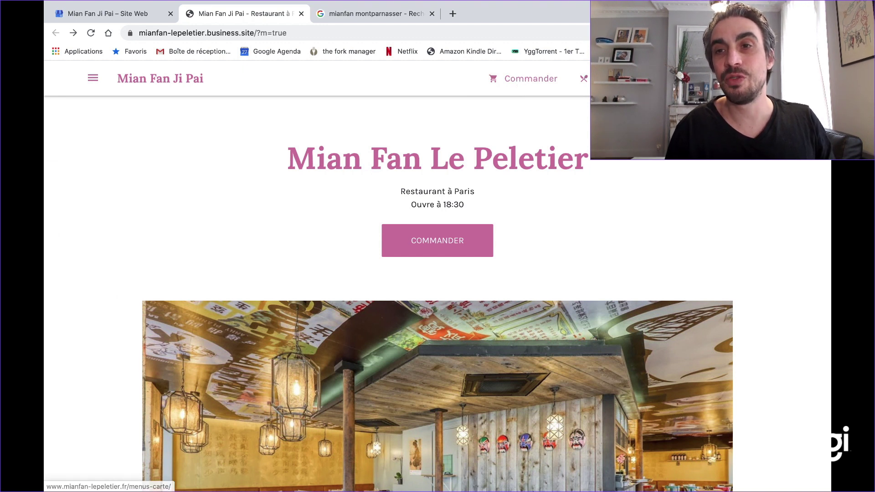
{"action": "left_click", "coordinate": [524, 85]}
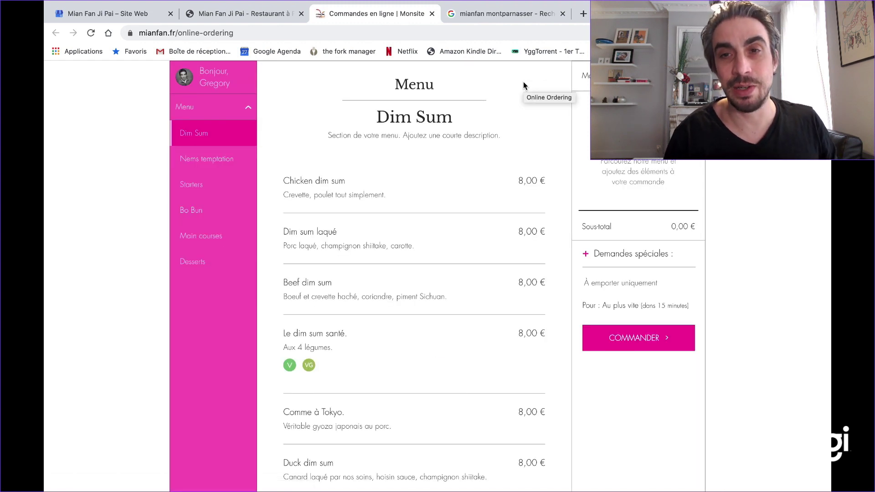
{"action": "left_click", "coordinate": [239, 15]}
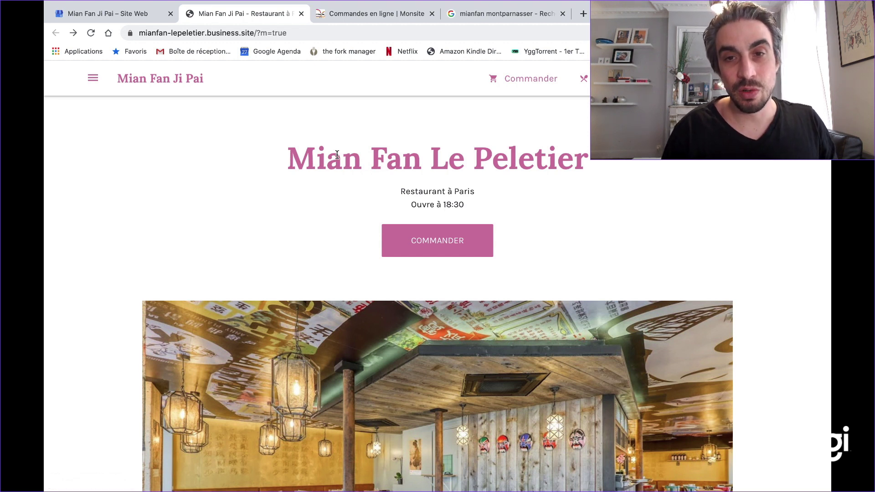
{"action": "scroll", "coordinate": [465, 289], "scroll_direction": "down", "scroll_amount": 1}
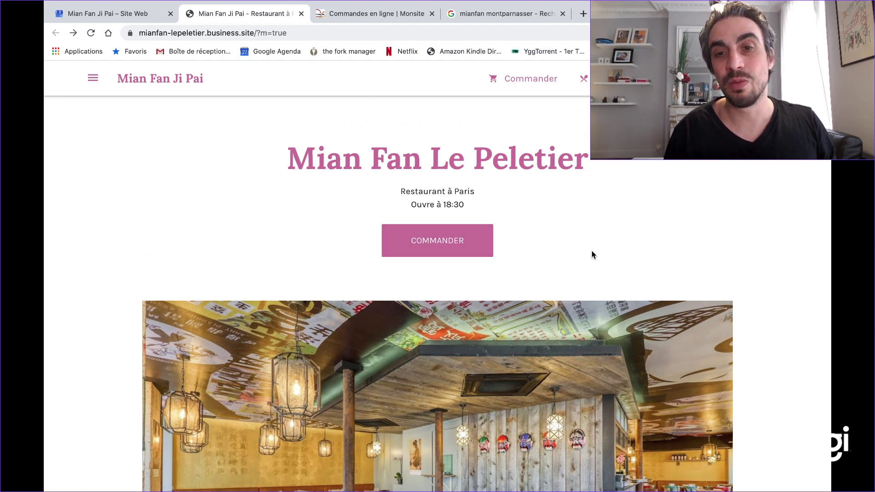
Return to the website editor and review the action choices for the main button, keeping Commander selected
{"action": "left_click", "coordinate": [107, 14]}
{"action": "scroll", "coordinate": [302, 226], "scroll_direction": "down", "scroll_amount": 3}
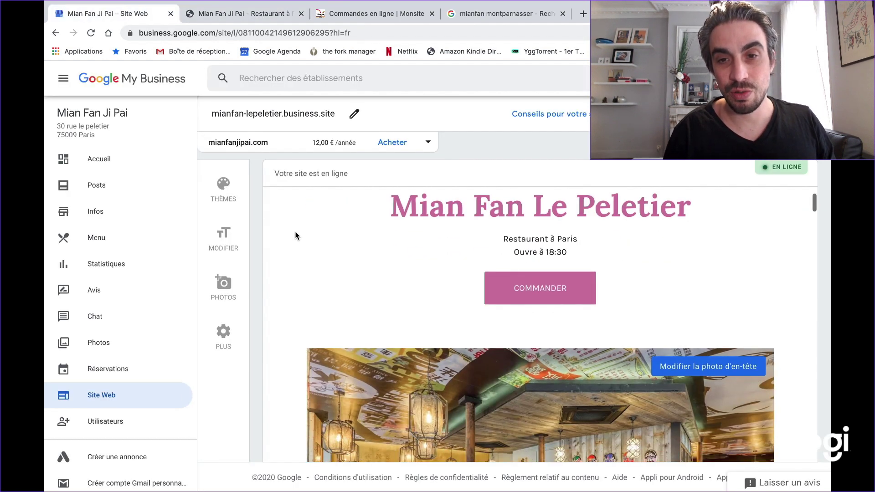
{"action": "left_click", "coordinate": [540, 291]}
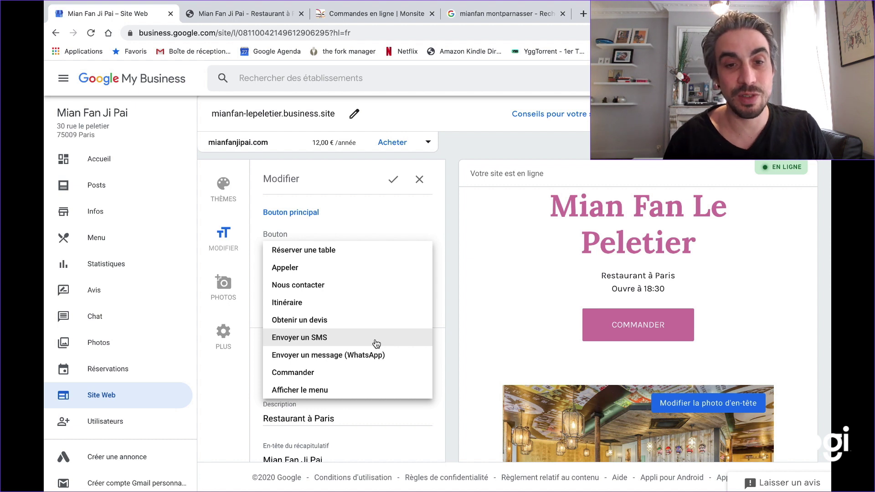
{"action": "left_click", "coordinate": [485, 322]}
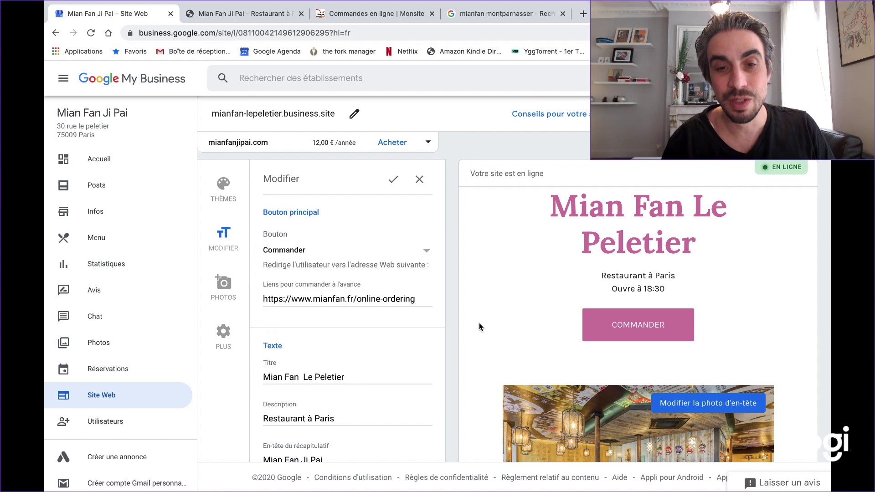
View the available site themes, then open the site title for editing
{"action": "scroll", "coordinate": [477, 328], "scroll_direction": "down", "scroll_amount": 3}
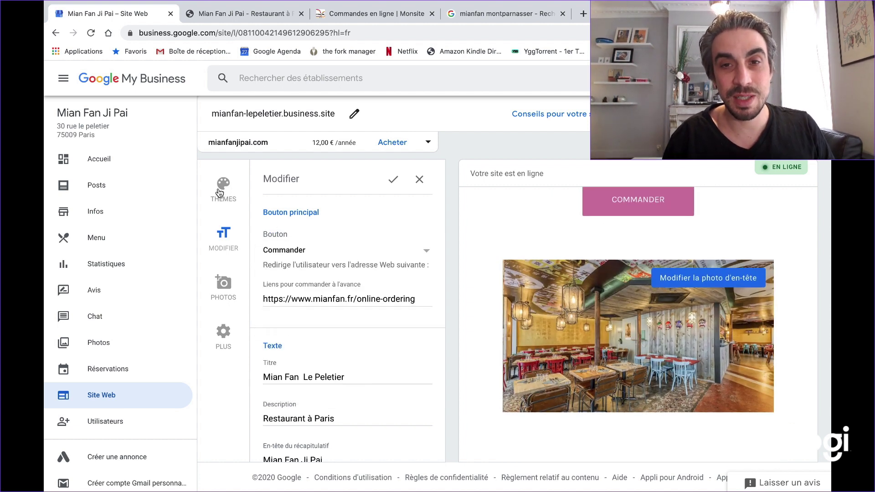
{"action": "left_click", "coordinate": [231, 199]}
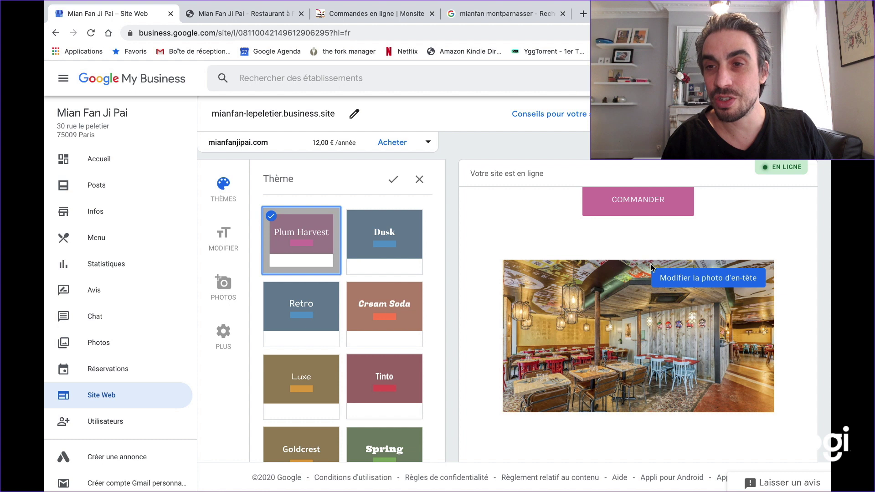
{"action": "left_click", "coordinate": [643, 294]}
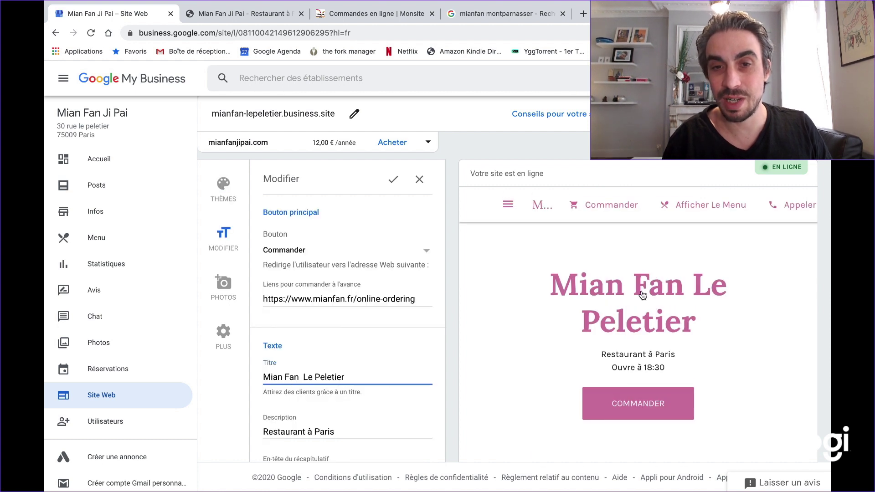
Preview the Dusk and Retro themes on the site, checking how each looks down the page
{"action": "scroll", "coordinate": [642, 294], "scroll_direction": "down", "scroll_amount": 2}
{"action": "scroll", "coordinate": [647, 291], "scroll_direction": "up", "scroll_amount": 2}
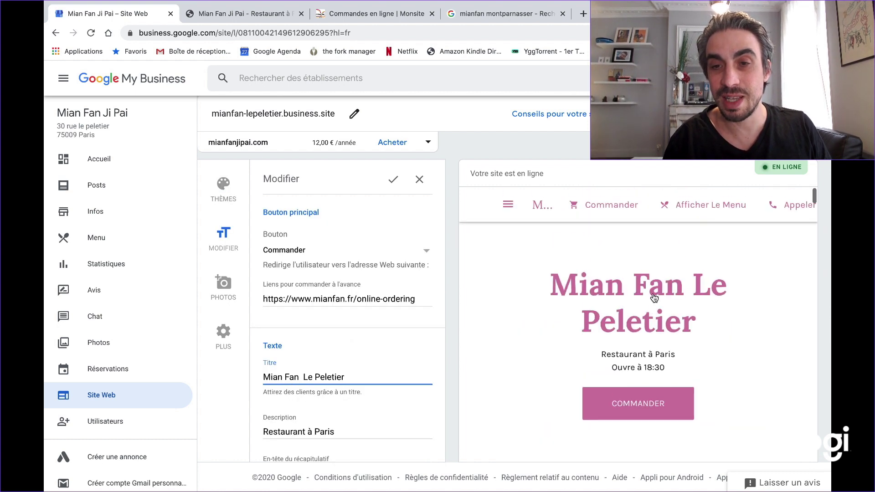
{"action": "left_click", "coordinate": [208, 199]}
{"action": "left_click", "coordinate": [376, 245]}
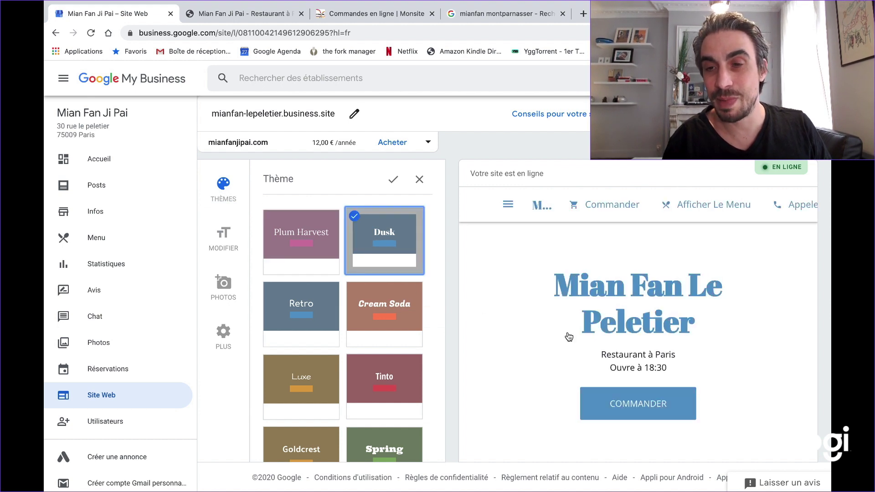
{"action": "scroll", "coordinate": [569, 336], "scroll_direction": "down", "scroll_amount": 3}
{"action": "scroll", "coordinate": [568, 336], "scroll_direction": "down", "scroll_amount": 3}
{"action": "scroll", "coordinate": [568, 336], "scroll_direction": "up", "scroll_amount": 1}
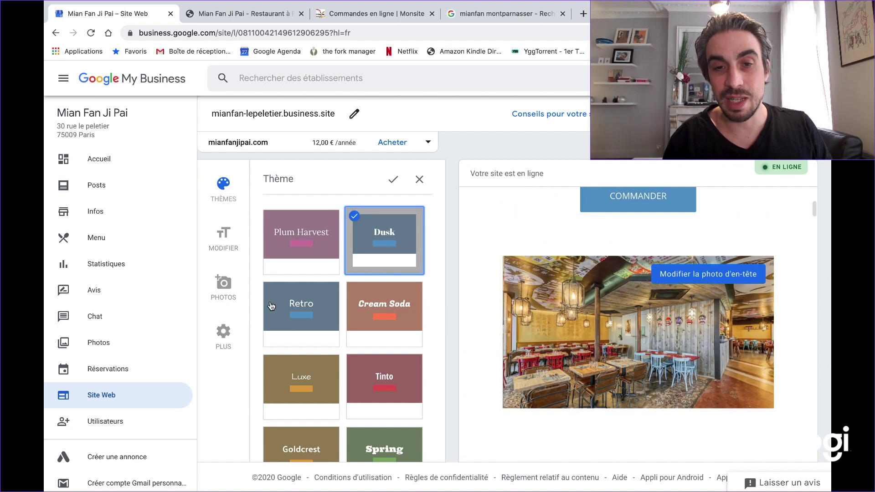
{"action": "left_click", "coordinate": [307, 311]}
{"action": "scroll", "coordinate": [515, 343], "scroll_direction": "down", "scroll_amount": 10}
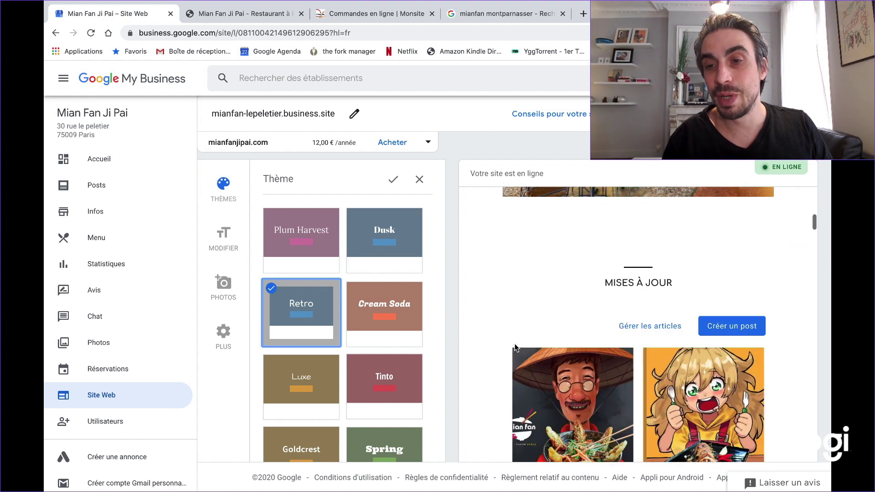
{"action": "scroll", "coordinate": [515, 347], "scroll_direction": "down", "scroll_amount": 10}
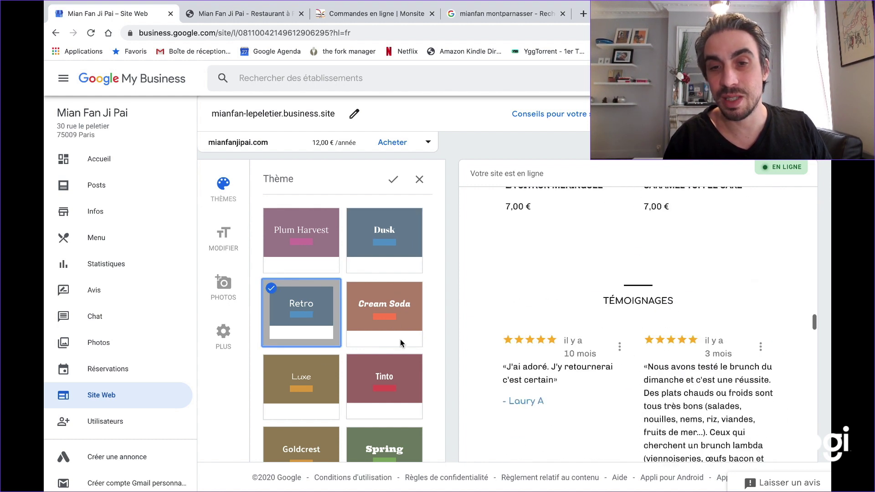
Preview the Tinto, Spring, Nouveau and Lagos themes on the site
{"action": "left_click", "coordinate": [374, 381]}
{"action": "scroll", "coordinate": [616, 347], "scroll_direction": "up", "scroll_amount": 20}
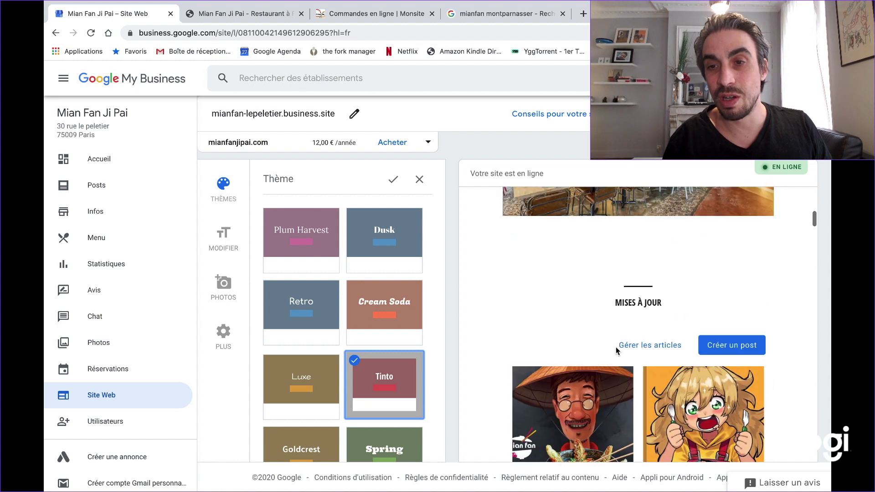
{"action": "scroll", "coordinate": [615, 347], "scroll_direction": "up", "scroll_amount": 1}
{"action": "scroll", "coordinate": [414, 368], "scroll_direction": "down", "scroll_amount": 3}
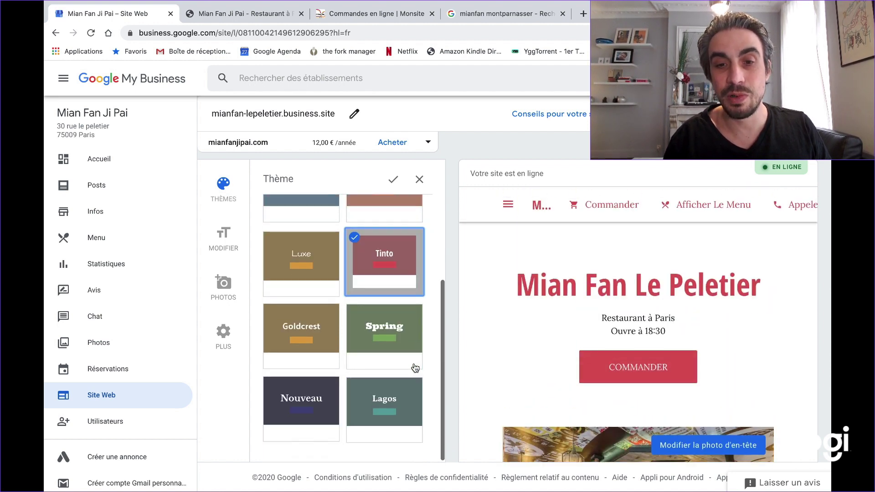
{"action": "left_click", "coordinate": [396, 348]}
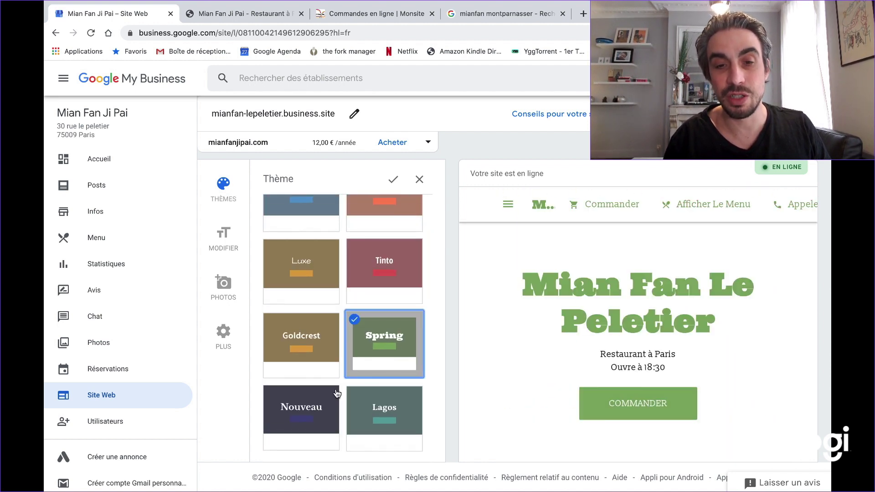
{"action": "left_click", "coordinate": [319, 411]}
{"action": "left_click", "coordinate": [398, 411]}
Reapply the Plum Harvest theme to the site
{"action": "scroll", "coordinate": [397, 410], "scroll_direction": "up", "scroll_amount": 3}
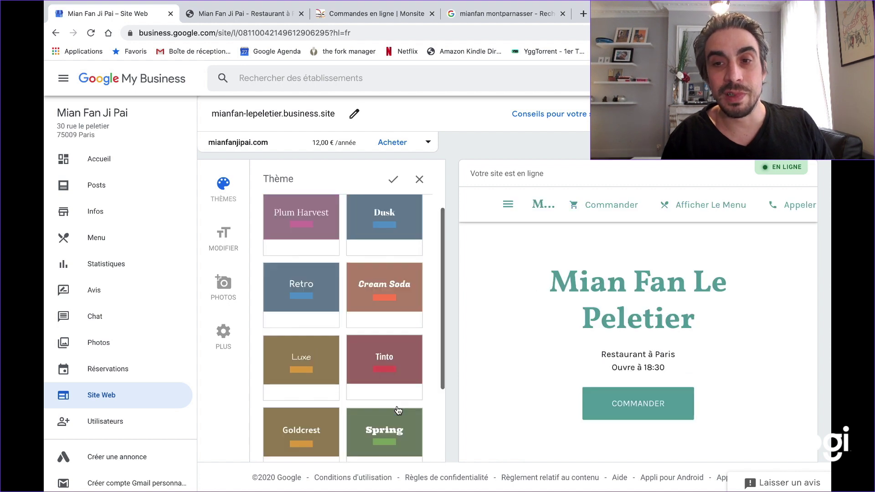
{"action": "left_click", "coordinate": [315, 229]}
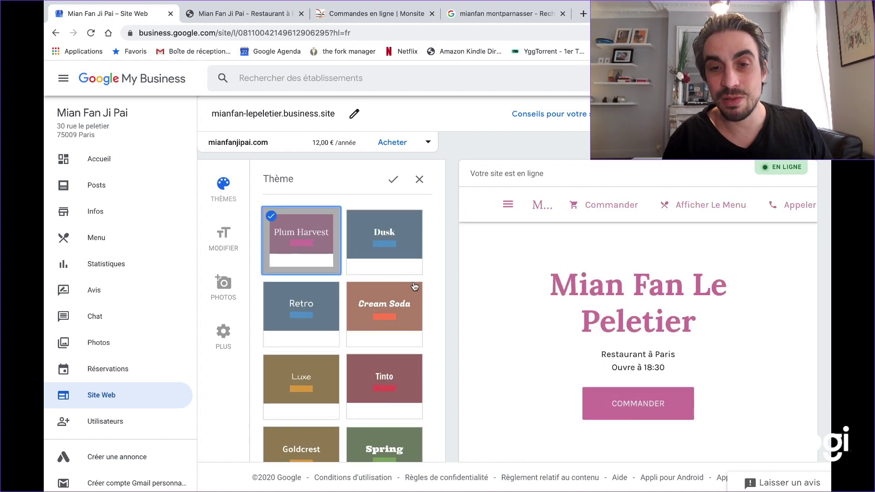
{"action": "scroll", "coordinate": [414, 286], "scroll_direction": "down", "scroll_amount": 1}
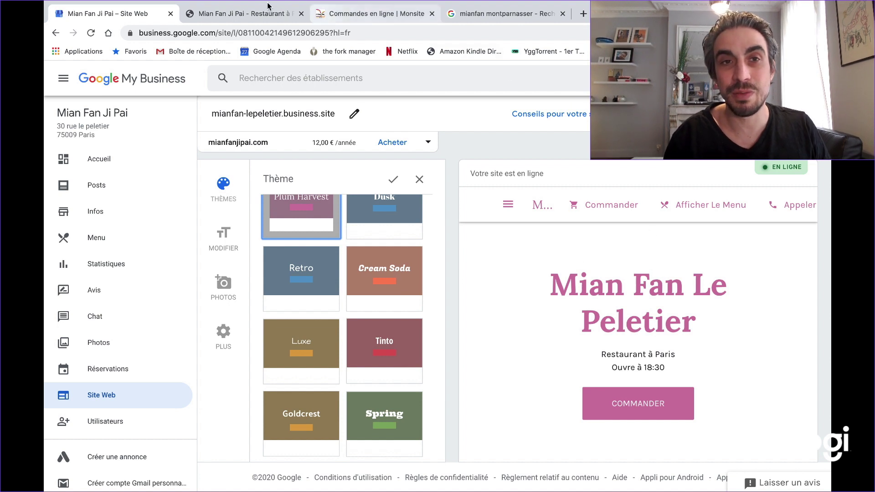
Review the live site's updates, photo gallery, map, contact details and opening hours, then return to its header
{"action": "left_click", "coordinate": [254, 9]}
{"action": "scroll", "coordinate": [328, 245], "scroll_direction": "down", "scroll_amount": 15}
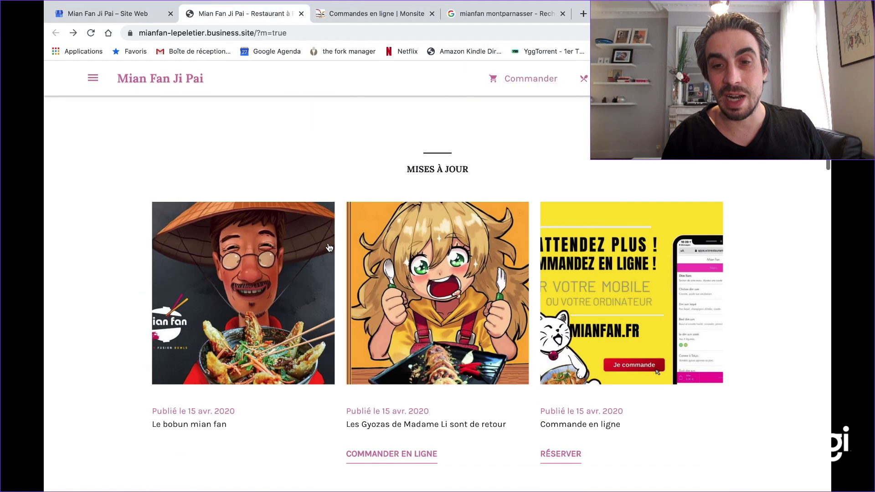
{"action": "scroll", "coordinate": [328, 246], "scroll_direction": "down", "scroll_amount": 20}
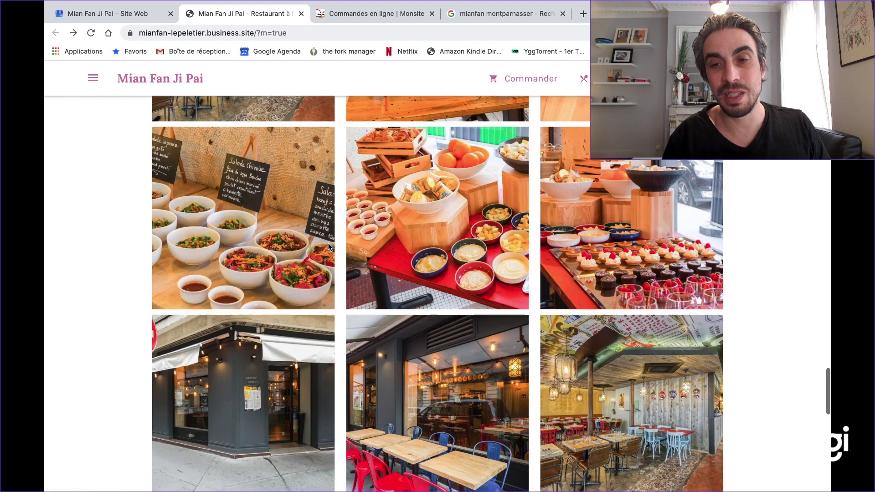
{"action": "scroll", "coordinate": [329, 247], "scroll_direction": "down", "scroll_amount": 5}
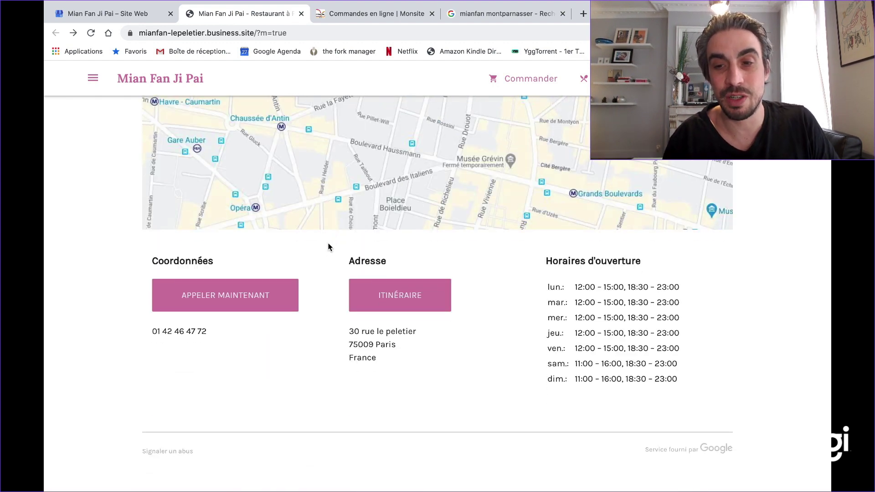
{"action": "scroll", "coordinate": [328, 247], "scroll_direction": "up", "scroll_amount": 20}
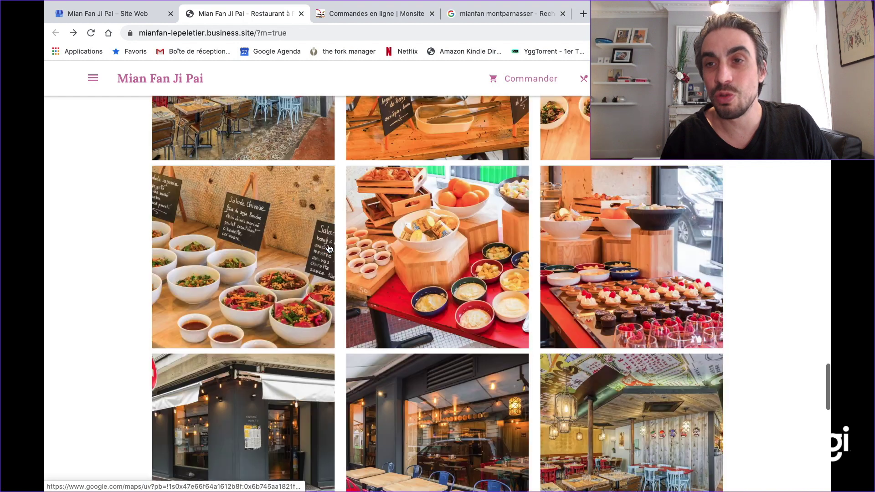
{"action": "scroll", "coordinate": [329, 248], "scroll_direction": "up", "scroll_amount": 15}
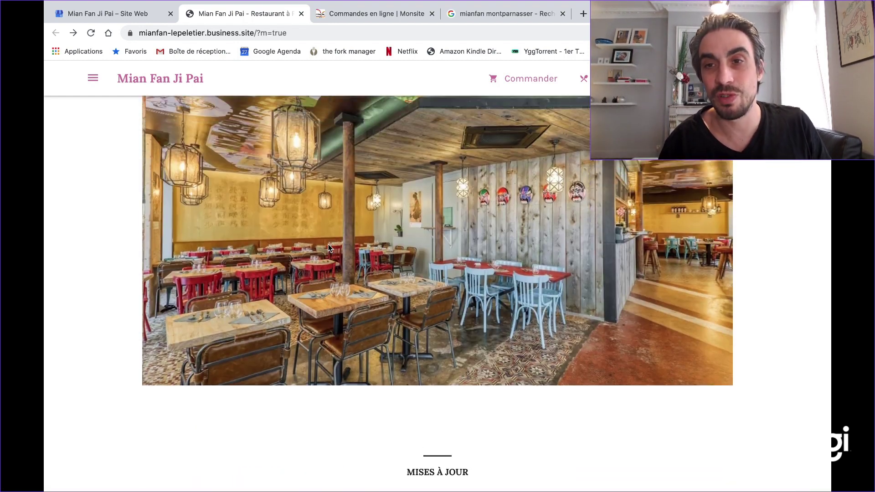
{"action": "scroll", "coordinate": [328, 247], "scroll_direction": "up", "scroll_amount": 4}
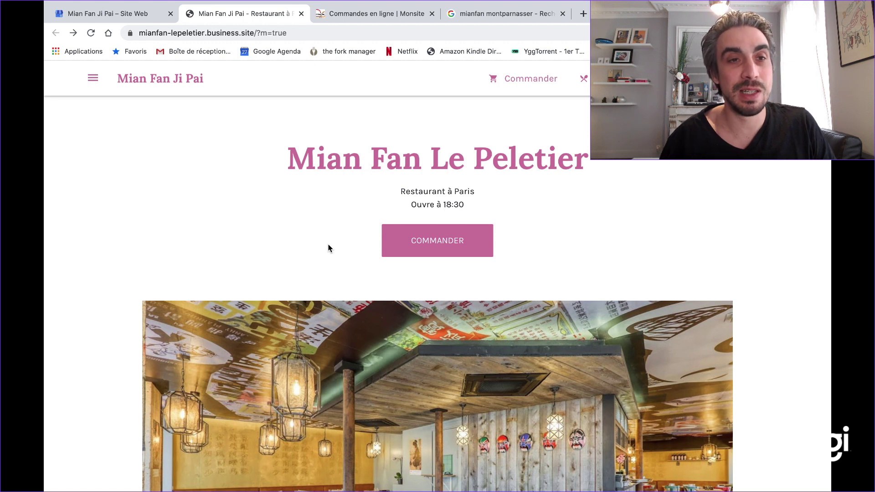
Return to the website editor, save the theme changes and open the site's button and text settings
{"action": "left_click", "coordinate": [108, 14]}
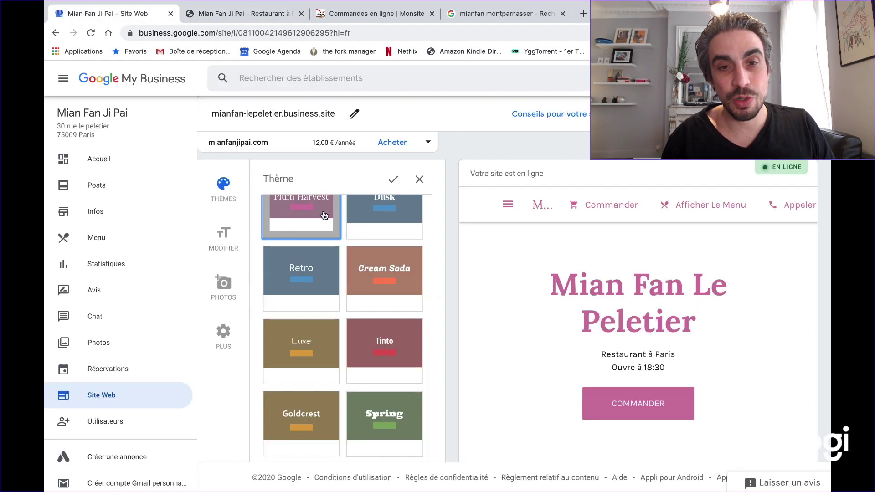
{"action": "left_click", "coordinate": [236, 240]}
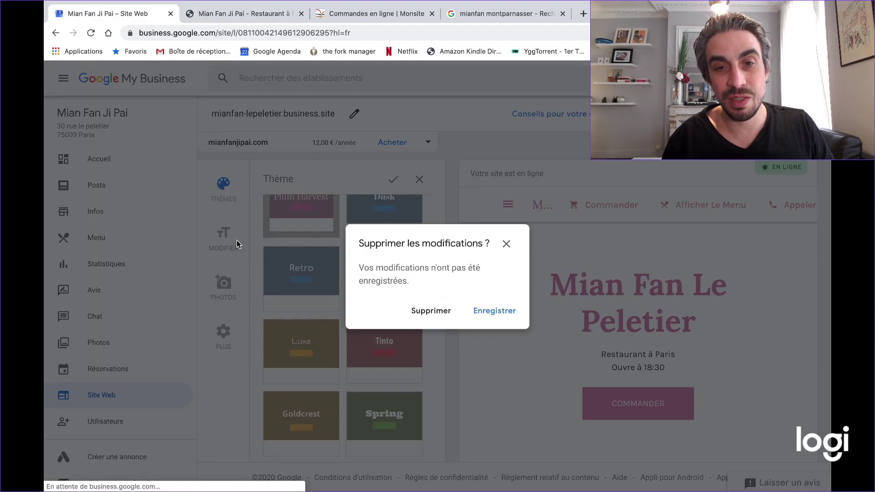
{"action": "left_click", "coordinate": [495, 312]}
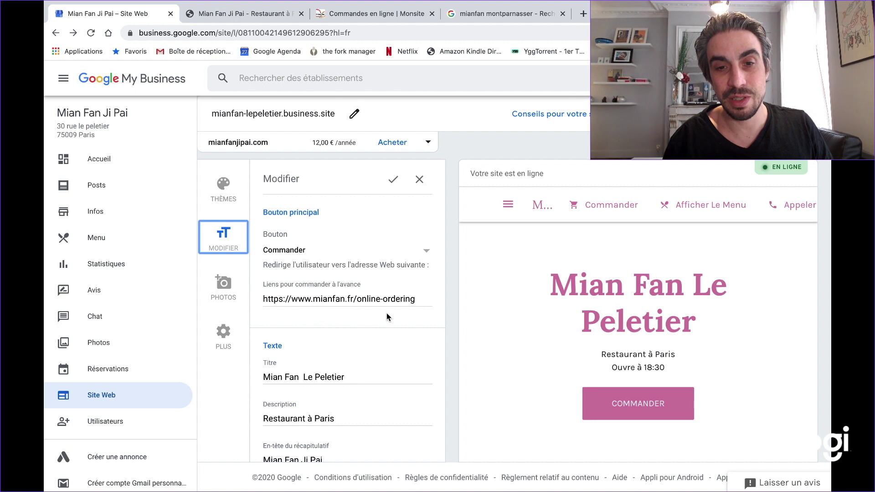
Review the title, description, summary header and summary body fields, including the body's text formatting options
{"action": "scroll", "coordinate": [385, 401], "scroll_direction": "down", "scroll_amount": 3}
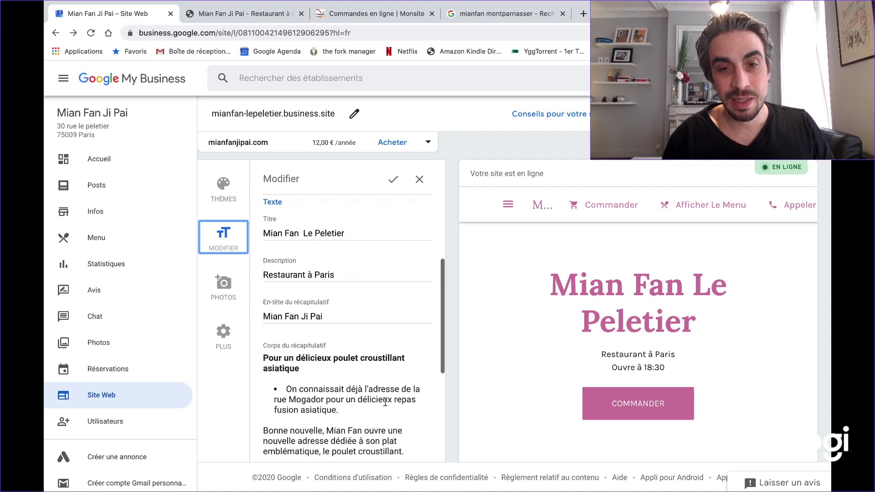
{"action": "scroll", "coordinate": [385, 401], "scroll_direction": "down", "scroll_amount": 1}
{"action": "scroll", "coordinate": [317, 365], "scroll_direction": "down", "scroll_amount": 1}
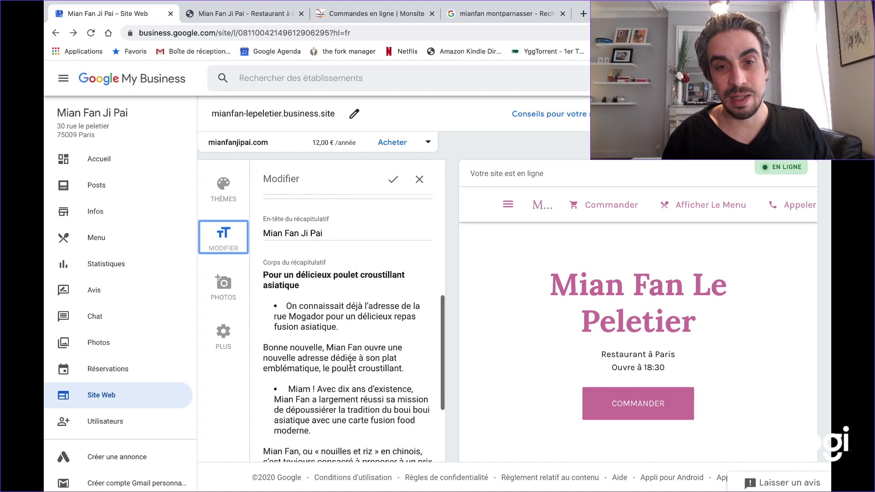
{"action": "scroll", "coordinate": [501, 390], "scroll_direction": "down", "scroll_amount": 15}
{"action": "scroll", "coordinate": [501, 390], "scroll_direction": "down", "scroll_amount": 10}
{"action": "scroll", "coordinate": [355, 388], "scroll_direction": "down", "scroll_amount": 3}
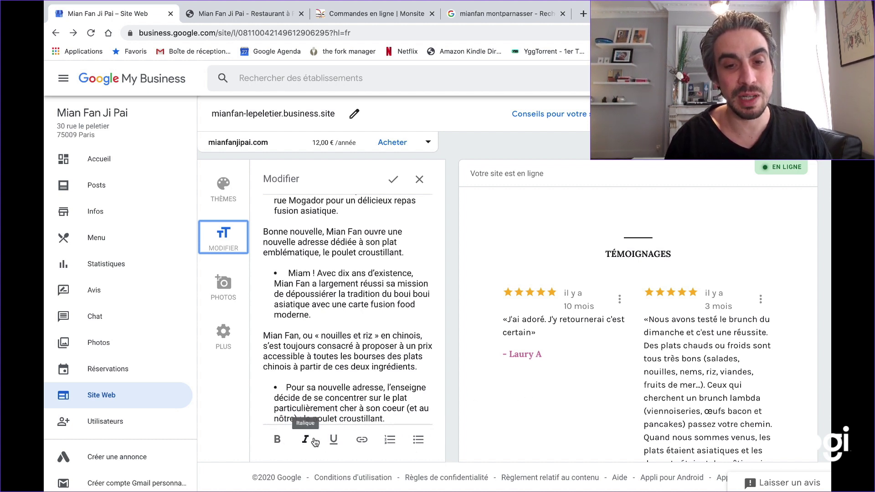
View and cancel the gallery photo import, then review the site's additional publication settings and close them
{"action": "left_click", "coordinate": [228, 288]}
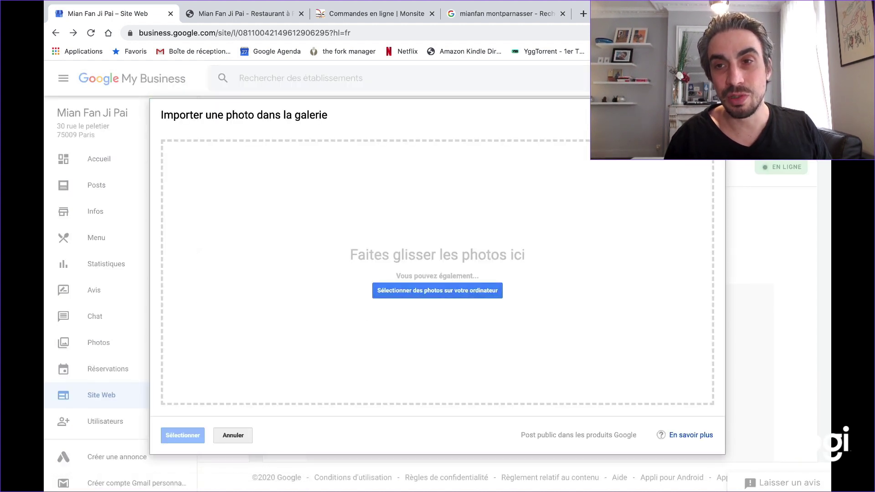
{"action": "key", "text": "Escape"}
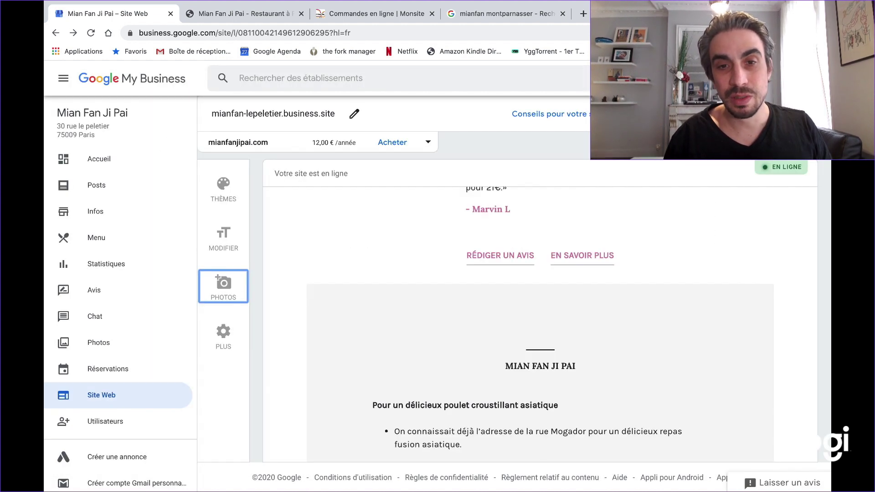
{"action": "left_click", "coordinate": [238, 339]}
{"action": "scroll", "coordinate": [322, 360], "scroll_direction": "down", "scroll_amount": 3}
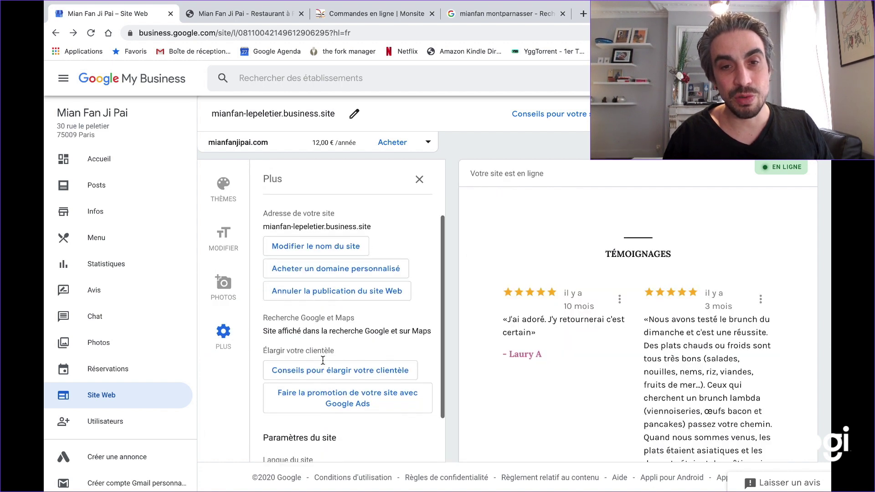
{"action": "scroll", "coordinate": [323, 360], "scroll_direction": "up", "scroll_amount": 1}
{"action": "scroll", "coordinate": [323, 360], "scroll_direction": "up", "scroll_amount": 3}
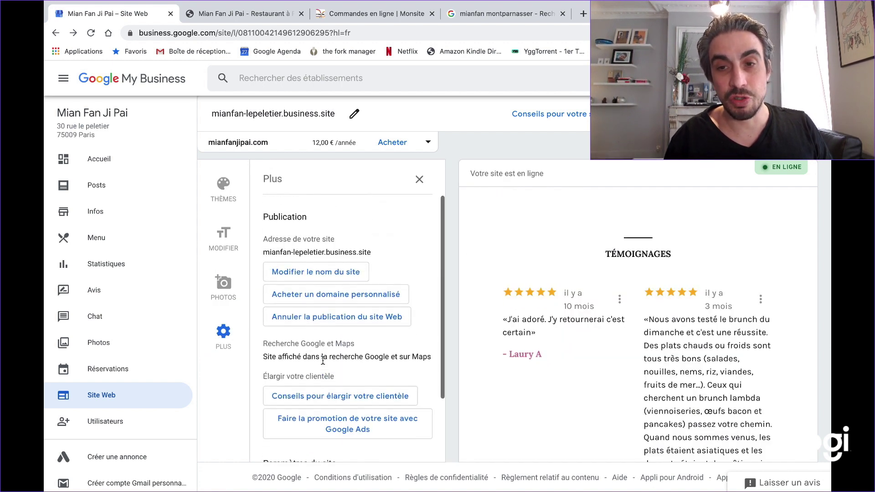
{"action": "left_click", "coordinate": [419, 180]}
Open the purchase options for mianfanjipai.com and choose the domain with a custom G Suite e-mail address
{"action": "scroll", "coordinate": [456, 268], "scroll_direction": "down", "scroll_amount": 5}
{"action": "scroll", "coordinate": [454, 268], "scroll_direction": "up", "scroll_amount": 10}
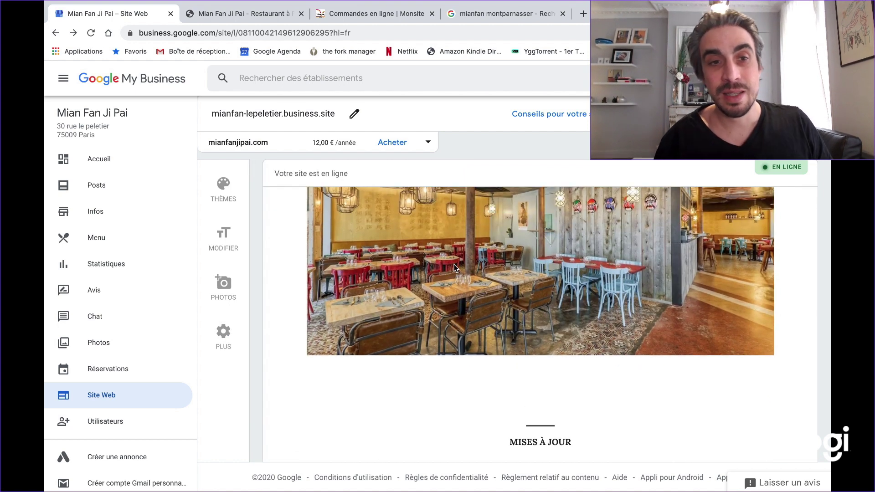
{"action": "scroll", "coordinate": [454, 268], "scroll_direction": "up", "scroll_amount": 5}
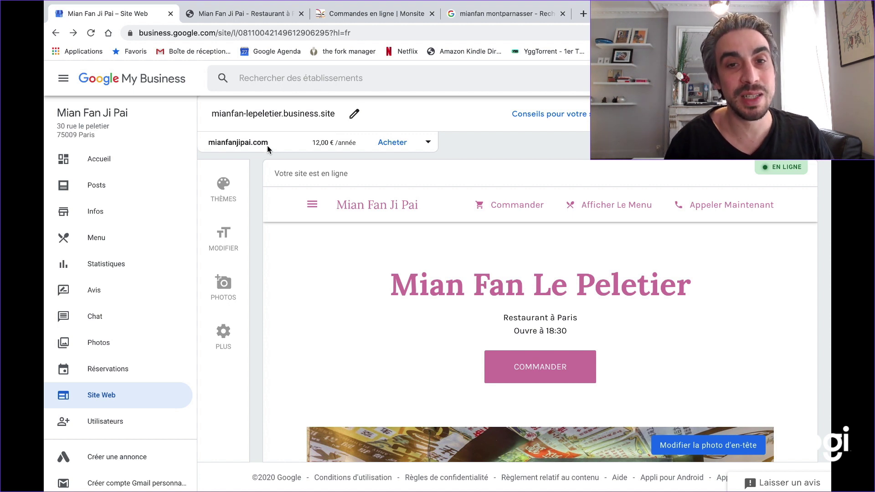
{"action": "left_click", "coordinate": [396, 152]}
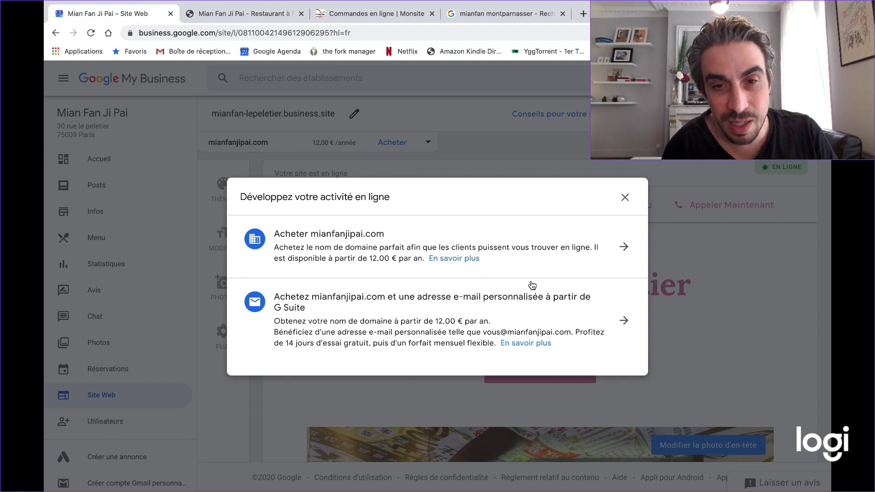
{"action": "left_click", "coordinate": [628, 327]}
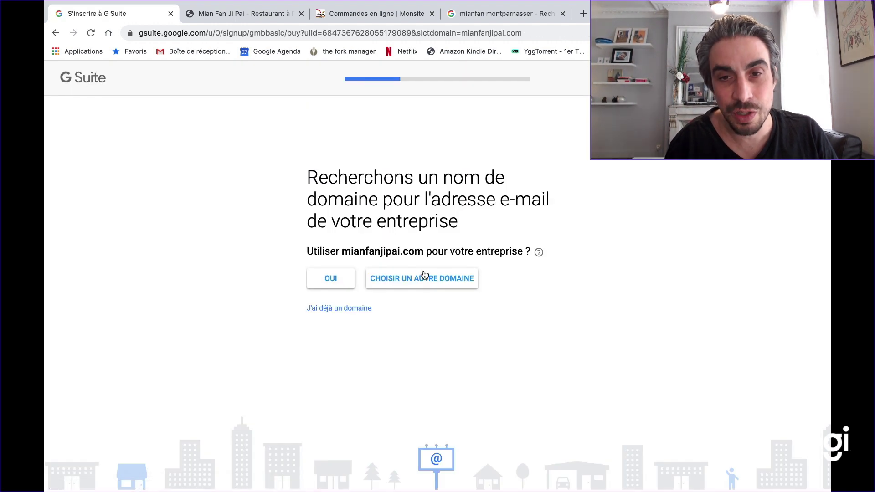
Opt for a different domain and search for available names with "casamama"
{"action": "left_click", "coordinate": [422, 278]}
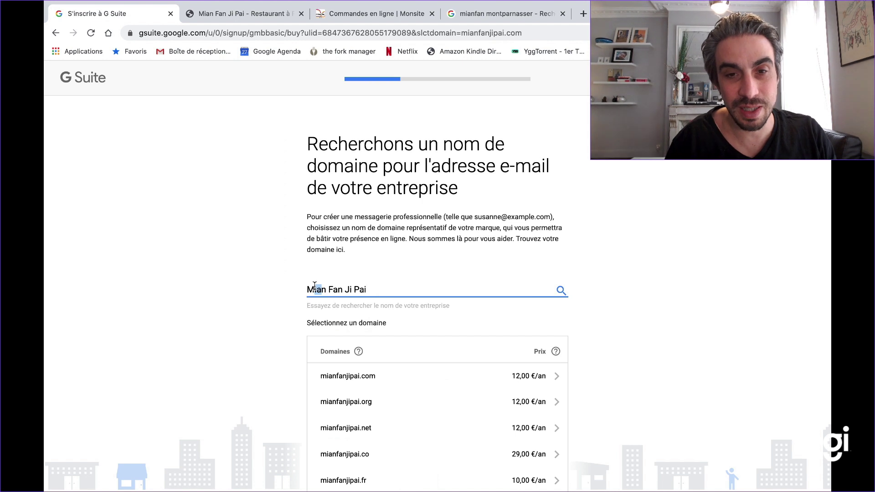
{"action": "left_click_drag", "start_coordinate": [383, 290], "coordinate": [268, 287]}
{"action": "key", "text": "BackSpace"}
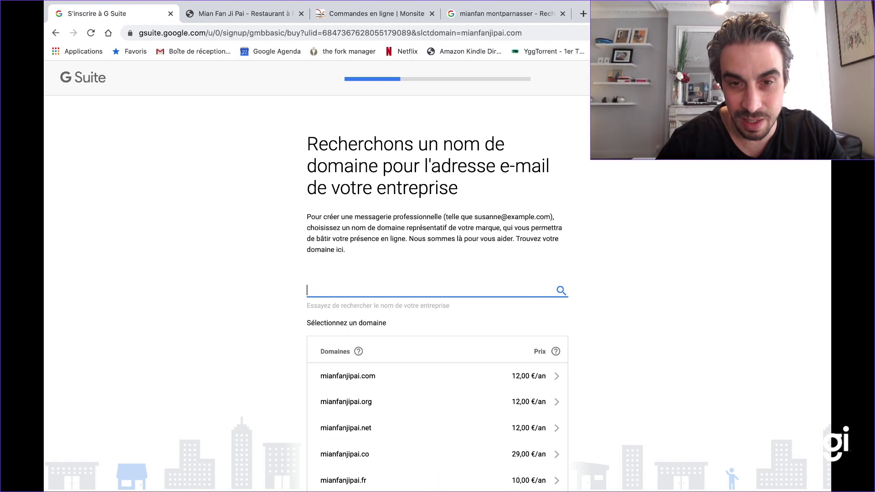
{"action": "type", "text": "casamama"}
{"action": "scroll", "coordinate": [448, 330], "scroll_direction": "down", "scroll_amount": 2}
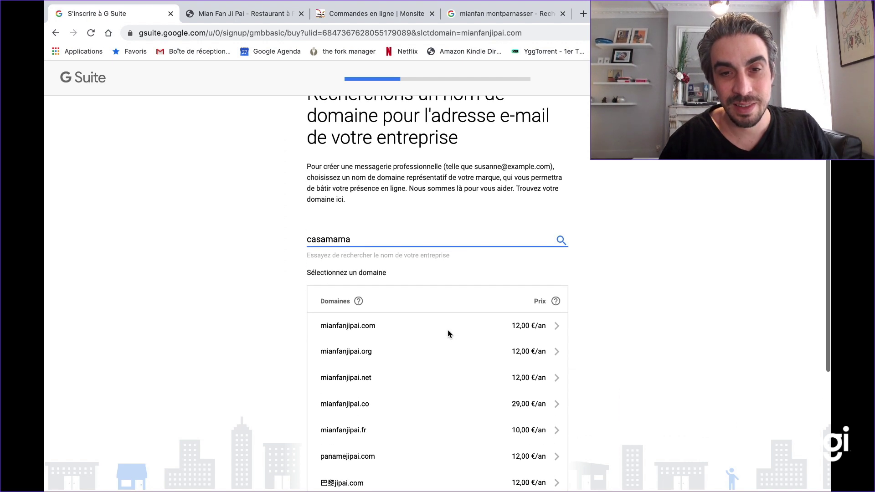
{"action": "key", "text": "Return"}
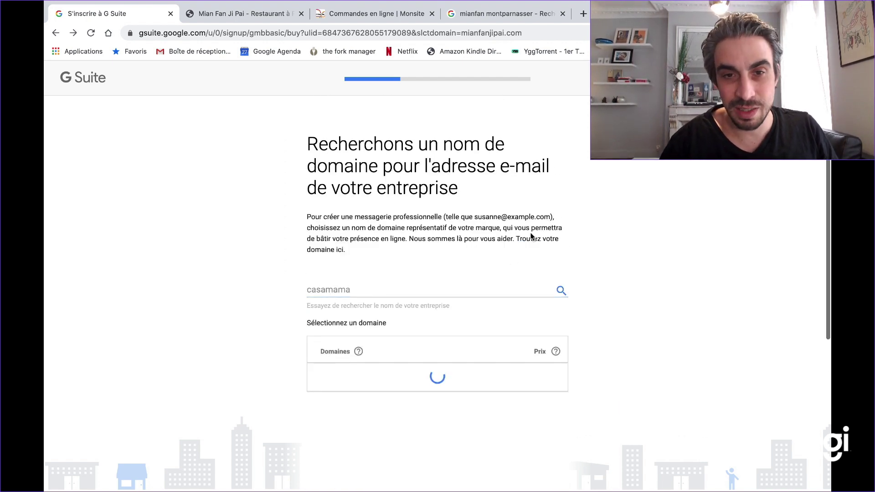
Review the available casamama domains and their yearly prices, then look over the published restaurant site's header and updates section
{"action": "scroll", "coordinate": [496, 345], "scroll_direction": "down", "scroll_amount": 3}
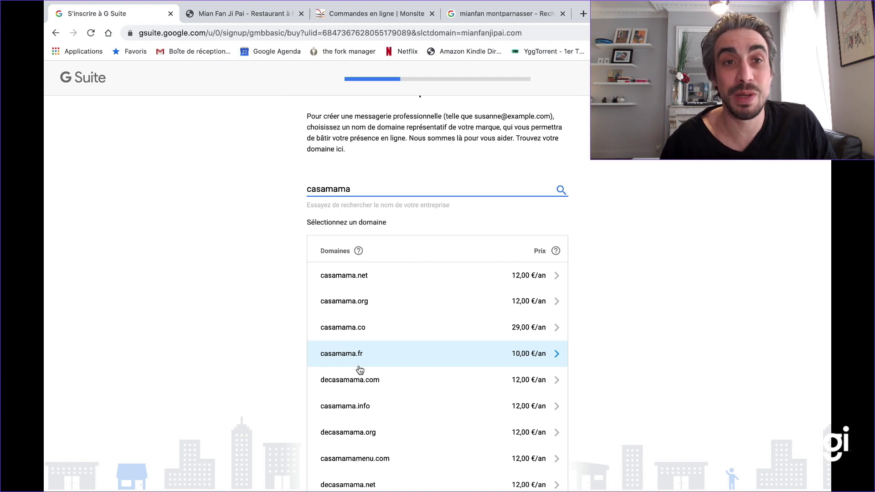
{"action": "left_click", "coordinate": [255, 14]}
{"action": "scroll", "coordinate": [264, 213], "scroll_direction": "down", "scroll_amount": 9}
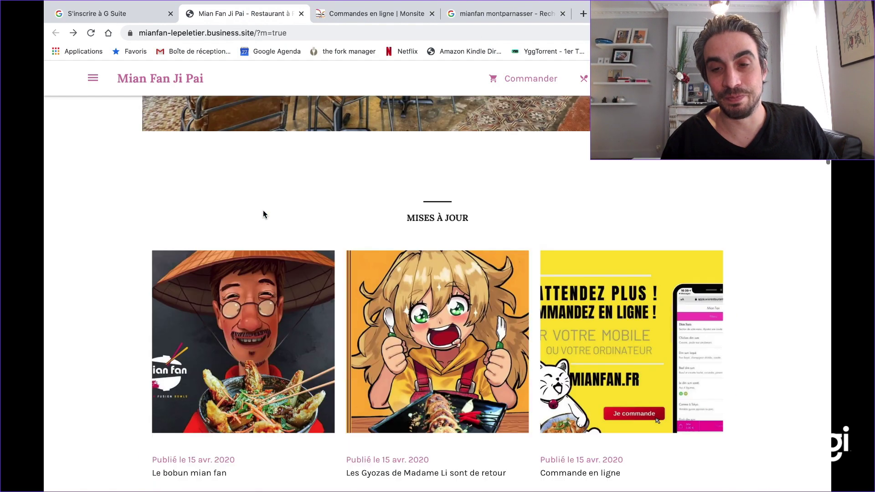
{"action": "scroll", "coordinate": [263, 213], "scroll_direction": "up", "scroll_amount": 10}
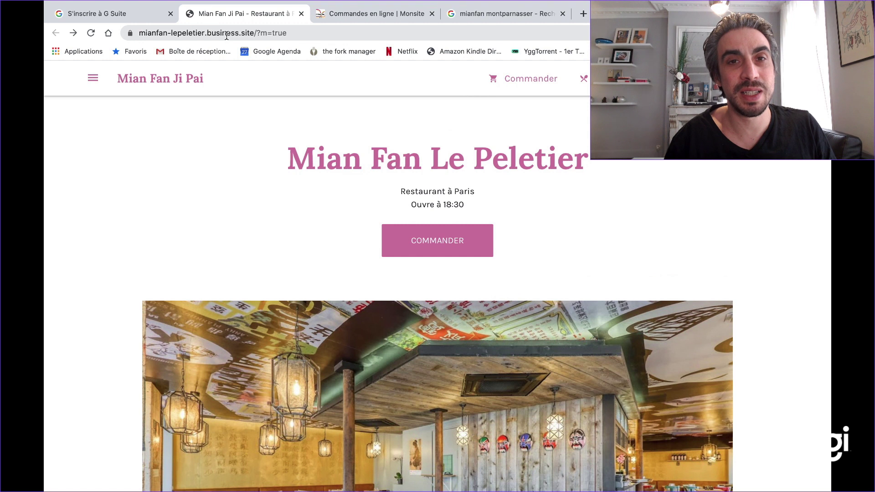
Return from the domain purchase to the website editor and review the site preview's menu, photo gallery, map, contact details and opening hours
{"action": "left_click", "coordinate": [110, 14]}
{"action": "left_click", "coordinate": [55, 33]}
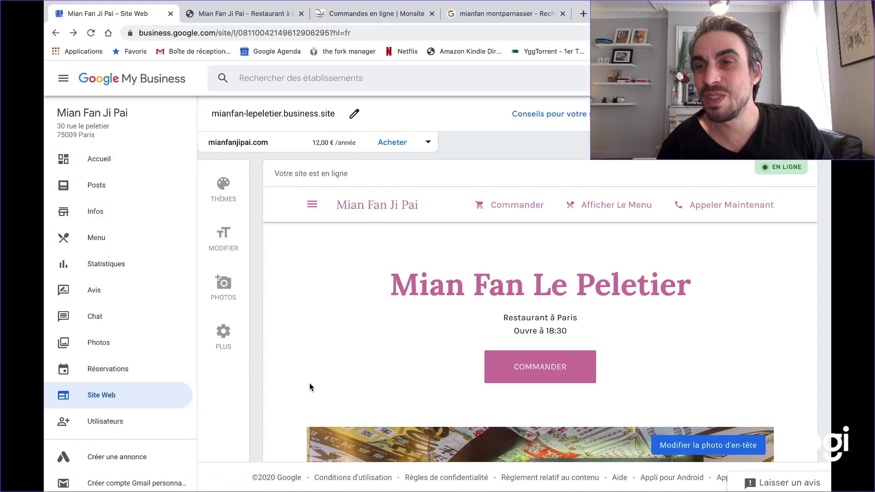
{"action": "scroll", "coordinate": [615, 380], "scroll_direction": "down", "scroll_amount": 10}
{"action": "scroll", "coordinate": [615, 381], "scroll_direction": "down", "scroll_amount": 10}
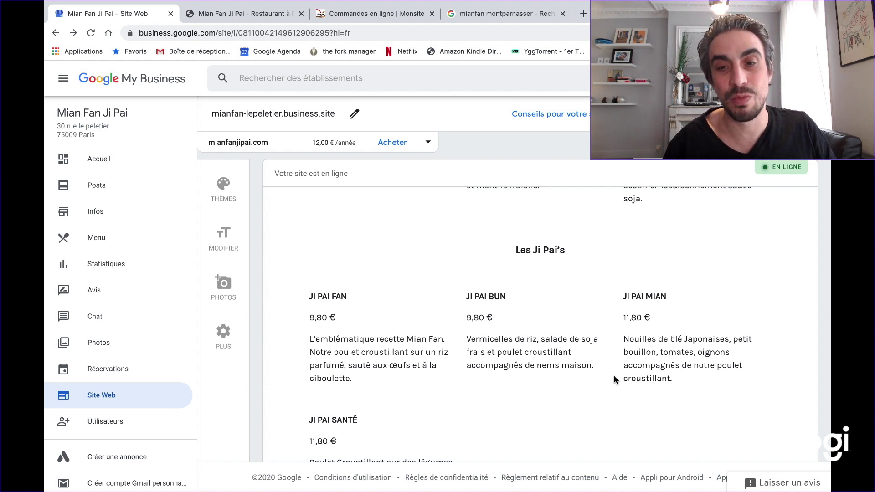
{"action": "scroll", "coordinate": [615, 381], "scroll_direction": "down", "scroll_amount": 15}
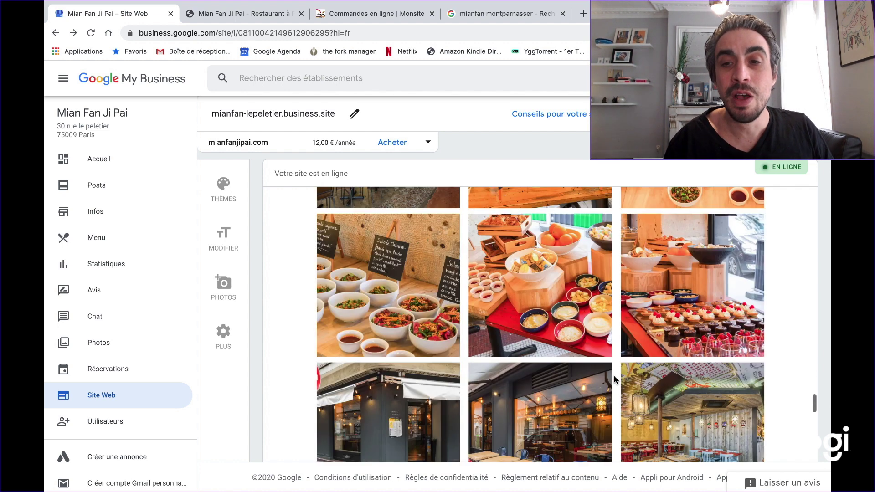
{"action": "scroll", "coordinate": [614, 380], "scroll_direction": "down", "scroll_amount": 10}
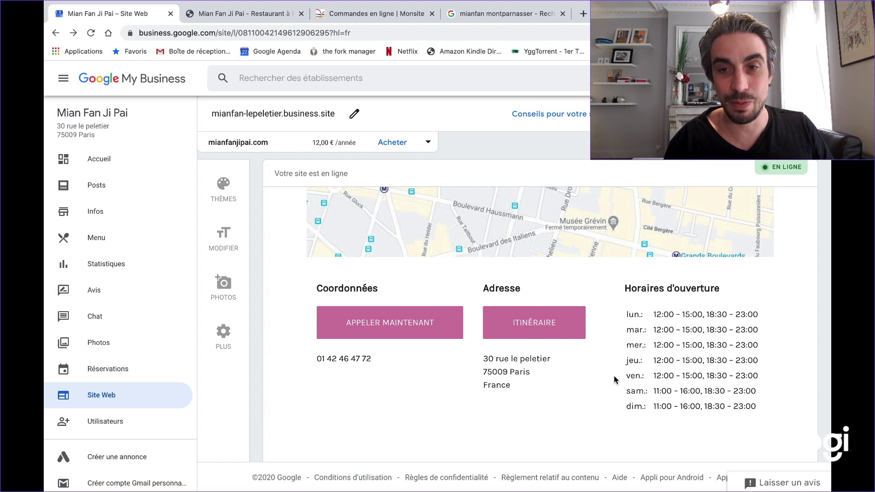
{"action": "scroll", "coordinate": [614, 379], "scroll_direction": "up", "scroll_amount": 6}
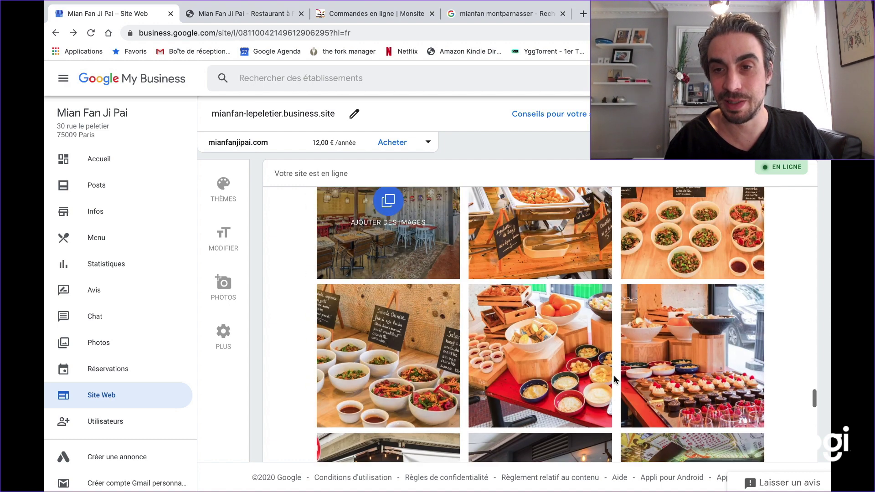
{"action": "scroll", "coordinate": [614, 380], "scroll_direction": "up", "scroll_amount": 3}
{"action": "scroll", "coordinate": [614, 379], "scroll_direction": "down", "scroll_amount": 10}
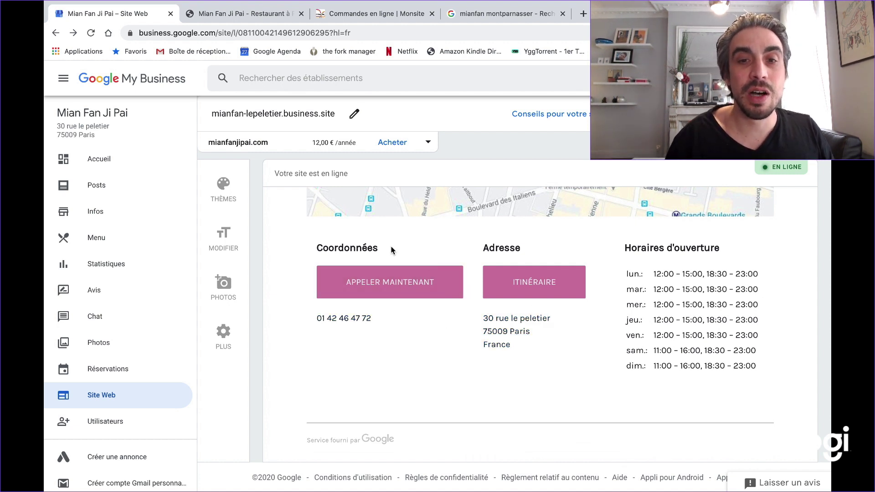
{"action": "scroll", "coordinate": [381, 356], "scroll_direction": "up", "scroll_amount": 5}
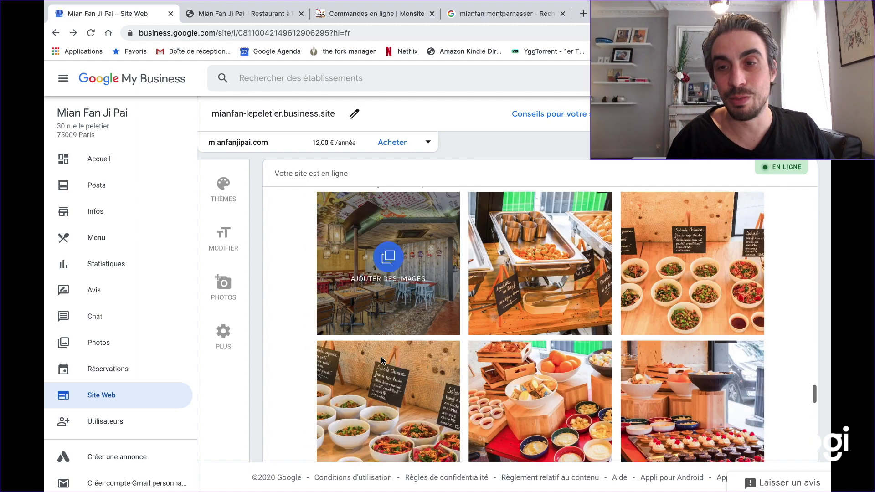
{"action": "scroll", "coordinate": [382, 360], "scroll_direction": "up", "scroll_amount": 15}
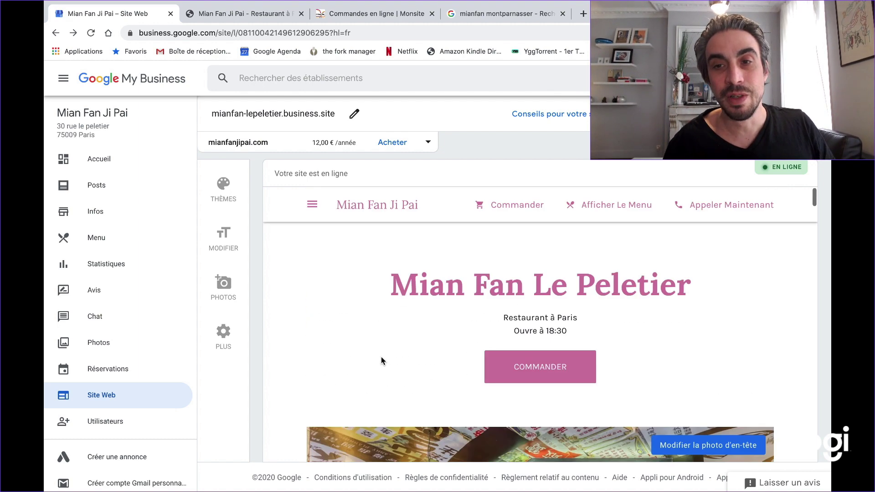